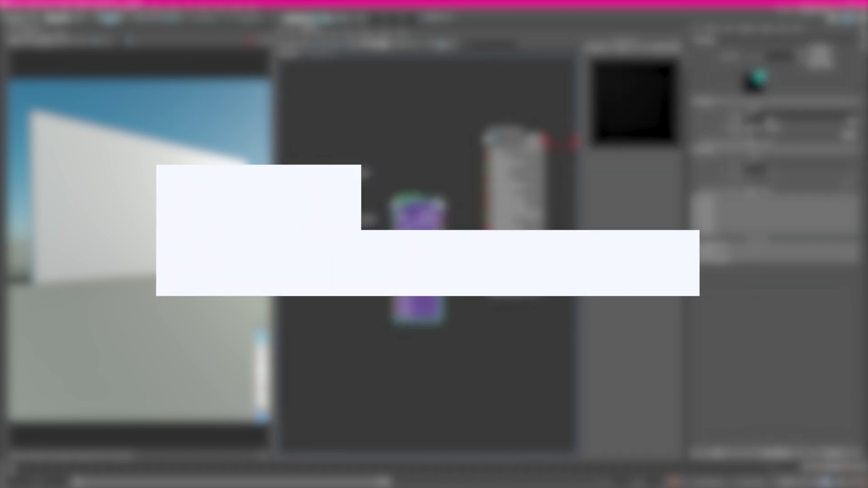
# Connect the Out Color of aiLayerRgba1 to the Surface Shader input of the aiStandardSurface1 shading group
pyautogui.scroll(2, 422, 297)
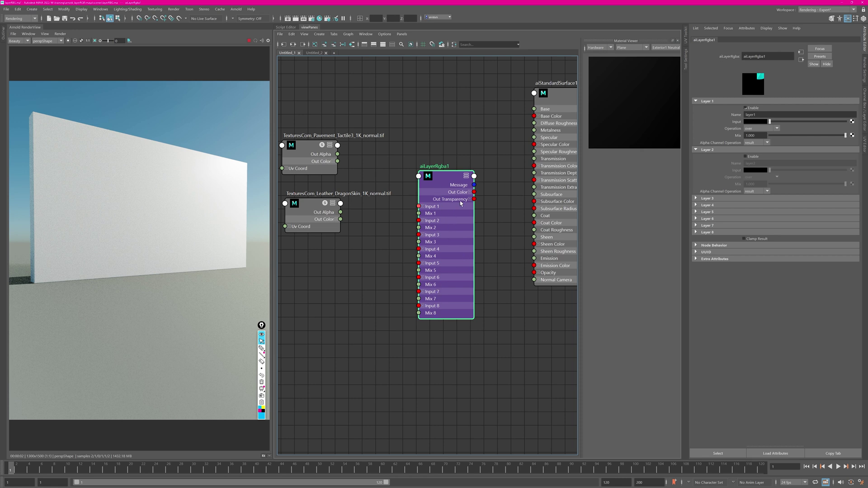
pyautogui.moveTo(443, 179); pyautogui.dragTo(442, 263, button='right')
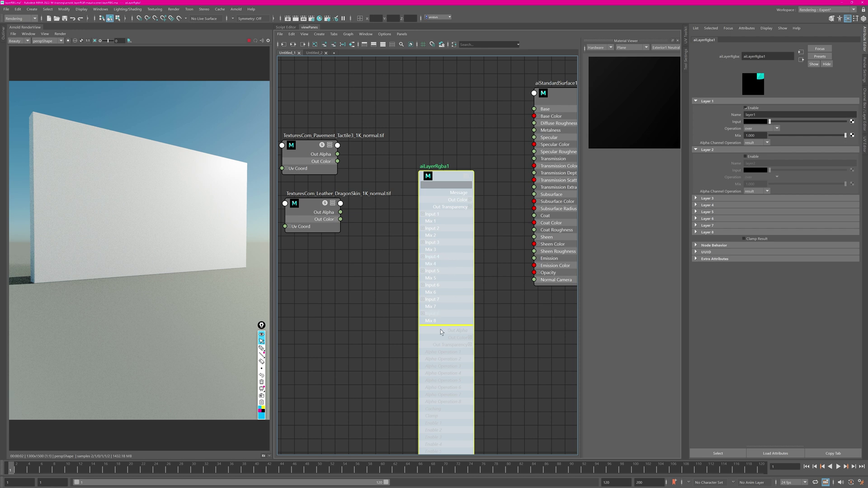
pyautogui.keyDown('alt'); pyautogui.moveTo(384, 392); pyautogui.dragTo(381, 272, button='middle'); pyautogui.keyUp('alt')
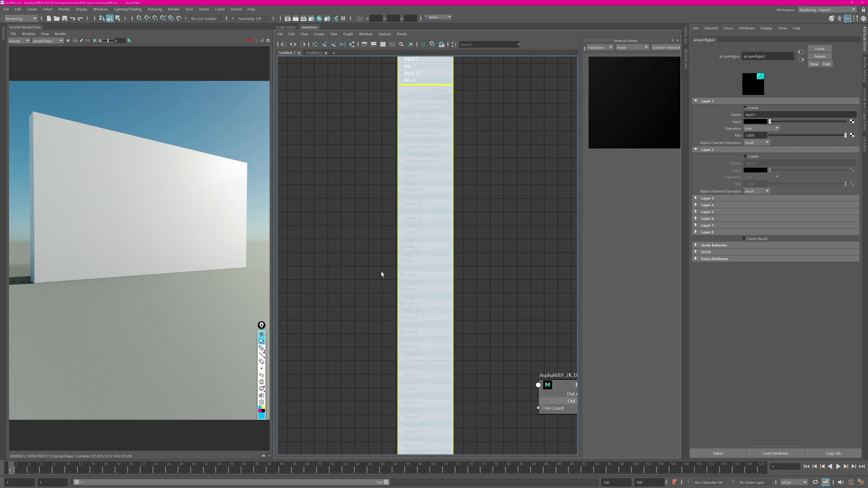
pyautogui.keyDown('alt'); pyautogui.moveTo(358, 224); pyautogui.dragTo(362, 423, button='middle'); pyautogui.keyUp('alt')
pyautogui.keyDown('alt'); pyautogui.moveTo(478, 246); pyautogui.dragTo(475, 352, button='middle'); pyautogui.keyUp('alt')
pyautogui.click(482, 323)
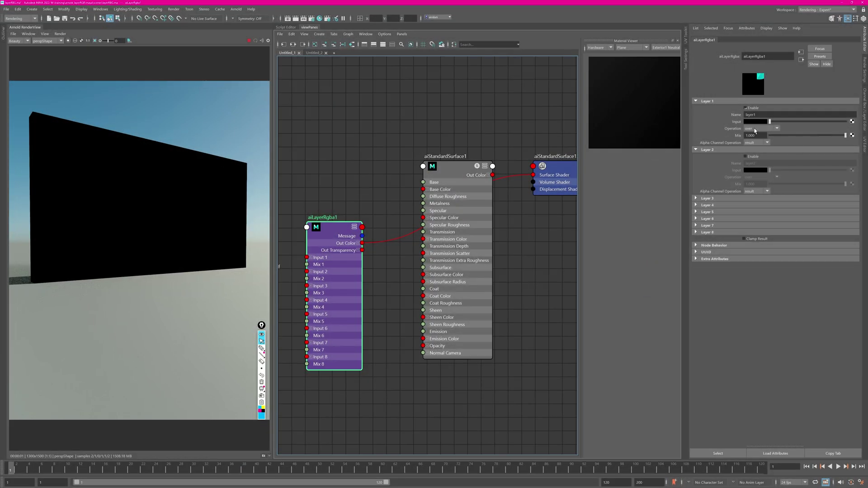
# Enable Layer 2 of aiLayerRgba1 and set its input color to red
pyautogui.moveTo(809, 125); pyautogui.dragTo(720, 160)
pyautogui.click(760, 121)
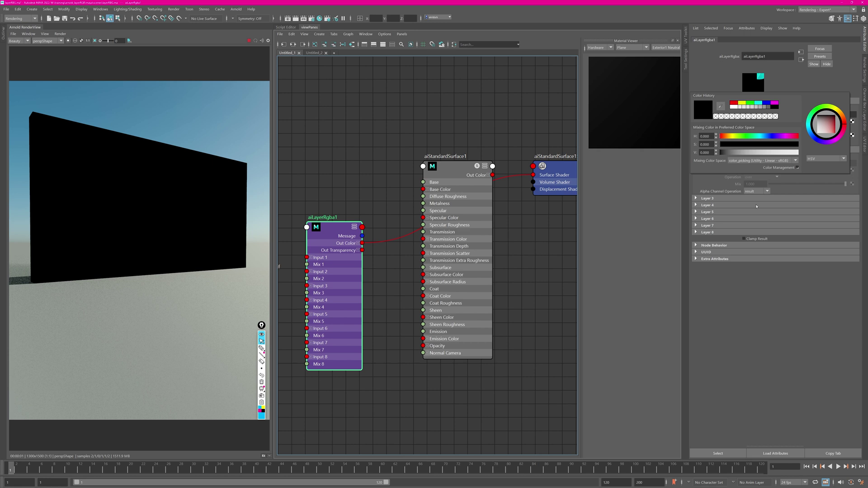
pyautogui.click(754, 156)
pyautogui.click(762, 171)
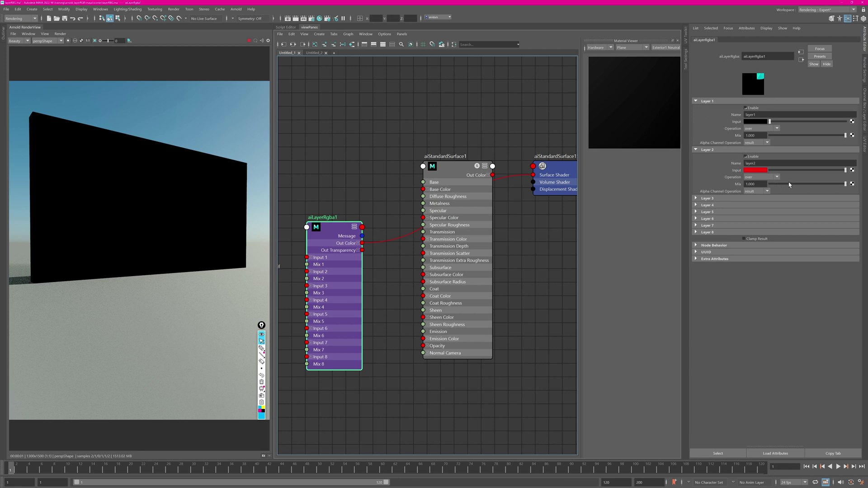
# Draw an arrow beside Layer 1 and circle the area beside Layer 2 with the screen pen, and clear the marks
pyautogui.click(261, 347)
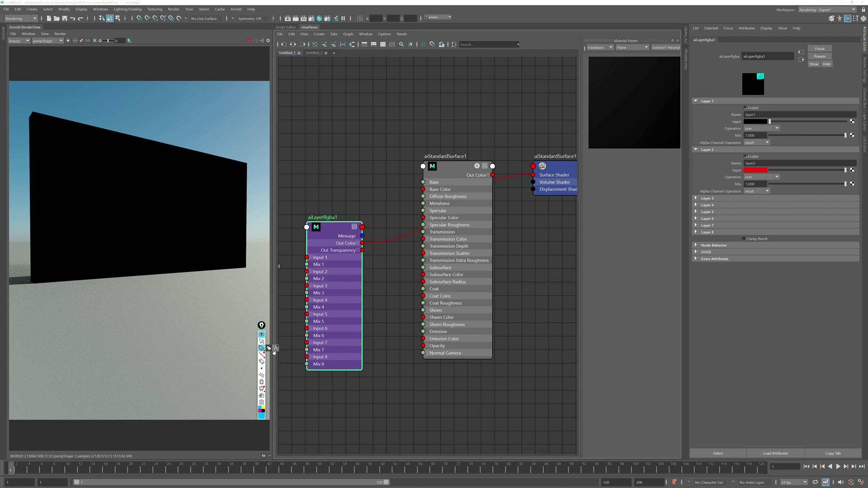
pyautogui.moveTo(706, 135)
pyautogui.mouseDown()
pyautogui.moveTo(709, 112)
pyautogui.moveTo(716, 123)
pyautogui.mouseUp()
pyautogui.moveTo(709, 156); pyautogui.dragTo(712, 169)
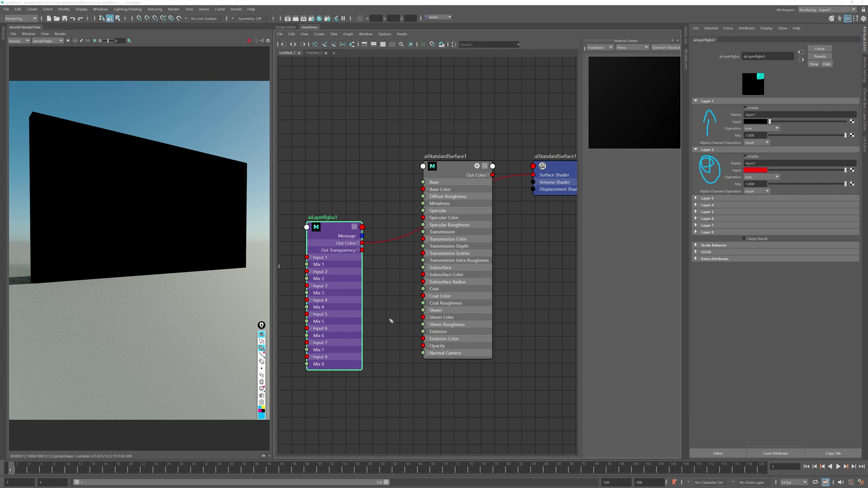
pyautogui.click(262, 382)
pyautogui.click(261, 341)
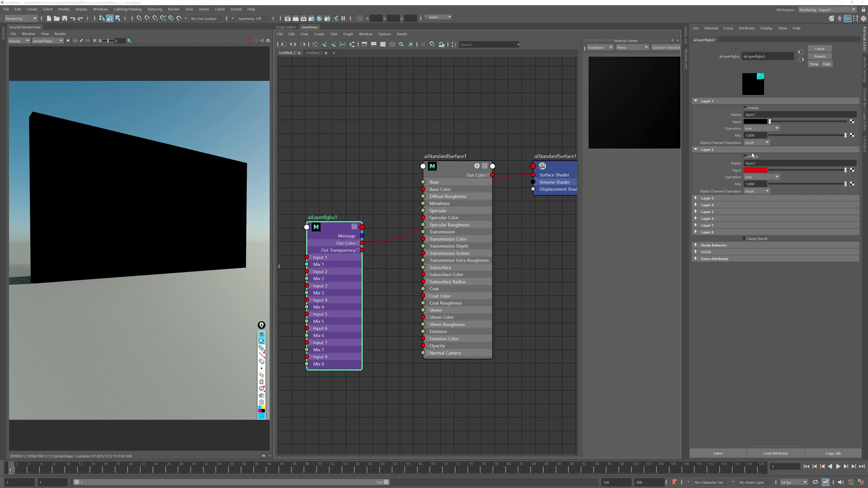
# Disable Layer 1 briefly to compare the render without it, and re-enable it
pyautogui.click(746, 109)
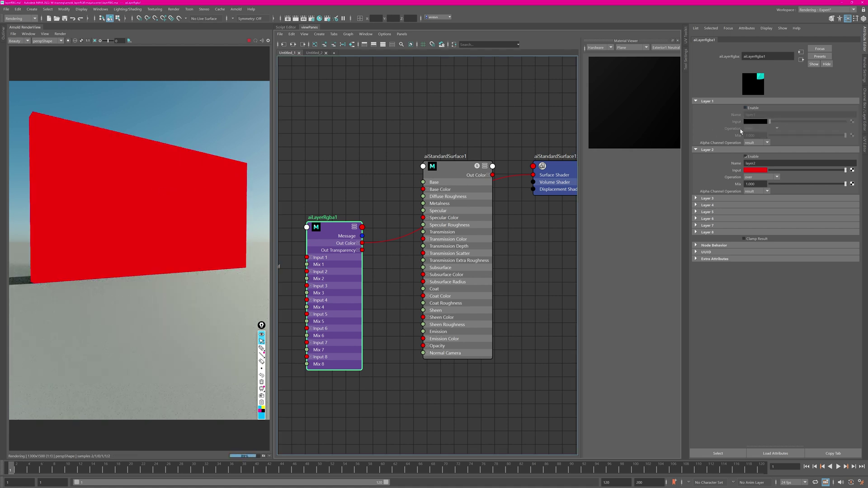
pyautogui.click(752, 107)
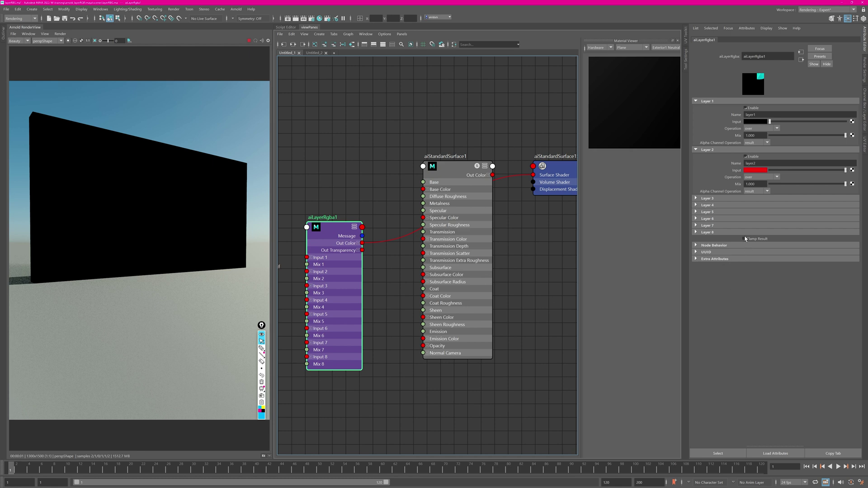
# Expand the settings of layers 3, 6, 7 and 8 to examine them, leaving layers 3 and 8 open
pyautogui.click(707, 199)
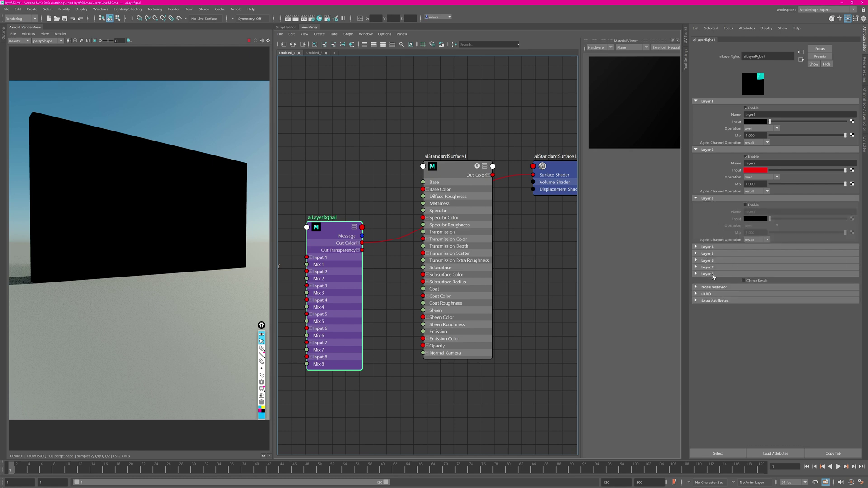
pyautogui.click(710, 273)
pyautogui.click(711, 267)
pyautogui.click(711, 260)
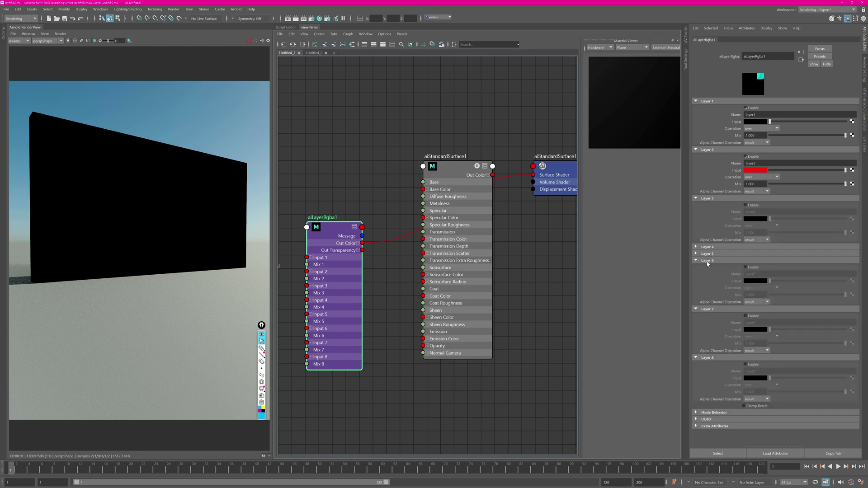
pyautogui.click(707, 261)
pyautogui.click(708, 267)
pyautogui.click(712, 274)
pyautogui.click(713, 273)
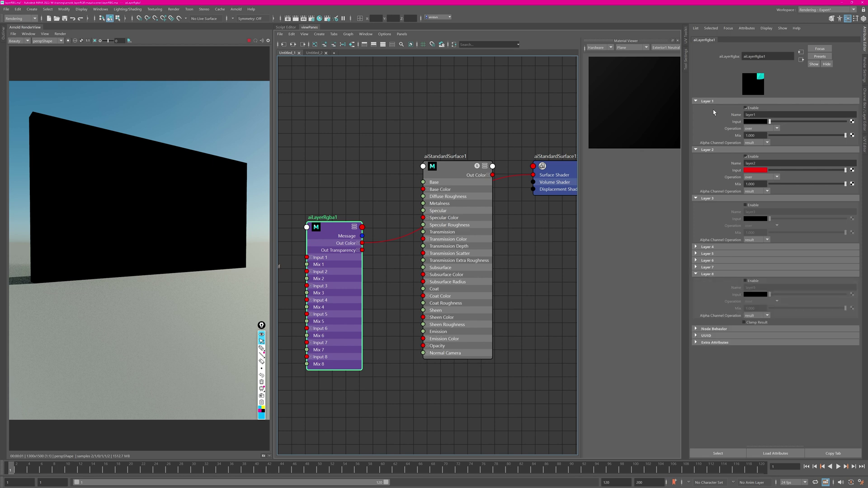
# Collapse the settings of layers 2 and 3, and enable Layer 8 with a green input color
pyautogui.click(708, 149)
pyautogui.click(712, 156)
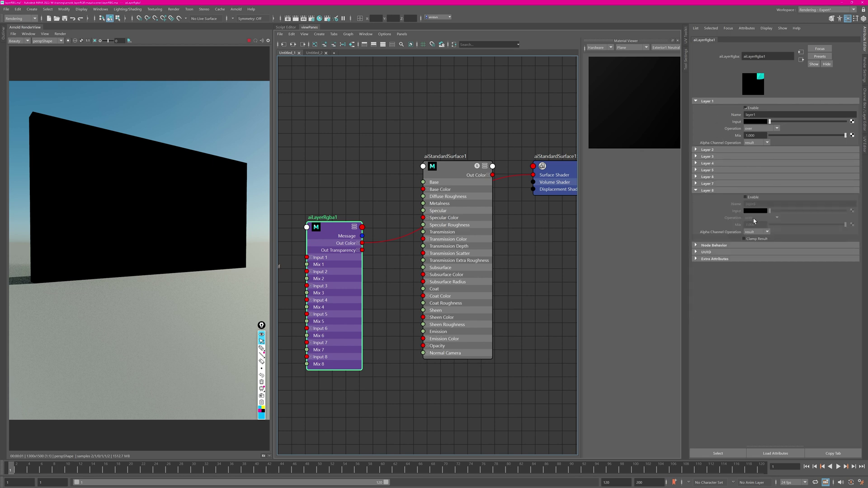
pyautogui.click(763, 211)
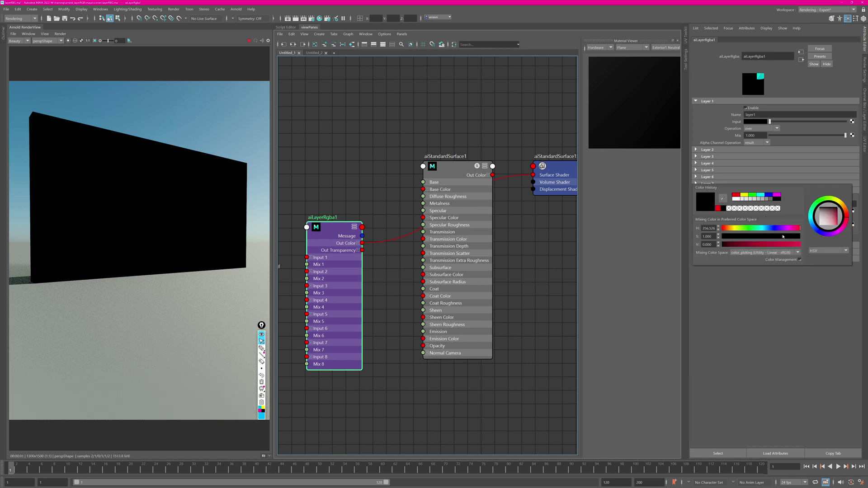
pyautogui.click(751, 196)
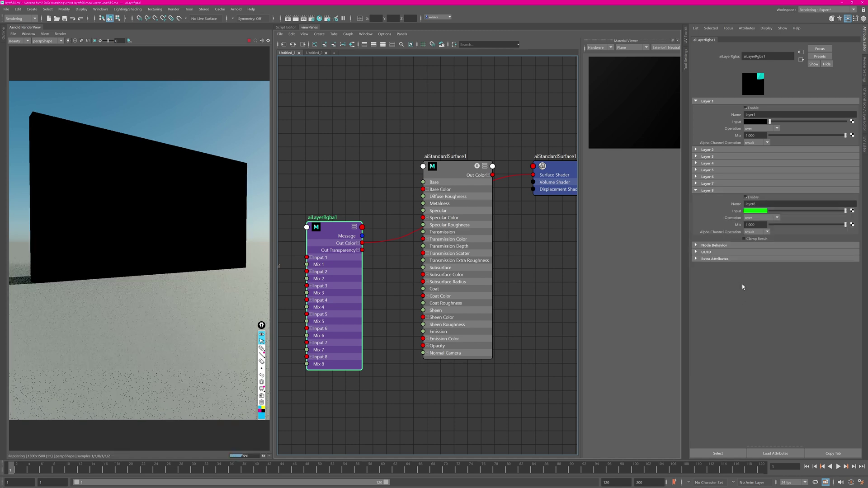
pyautogui.click(702, 149)
pyautogui.click(723, 149)
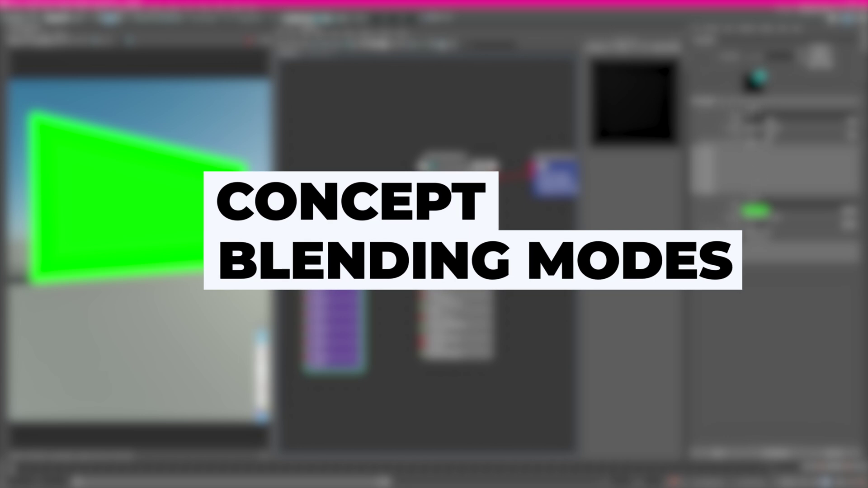
# Switch the enabled layer from Layer 8 to Layer 2, and set Layer 1's mix to 1.000
pyautogui.click(756, 199)
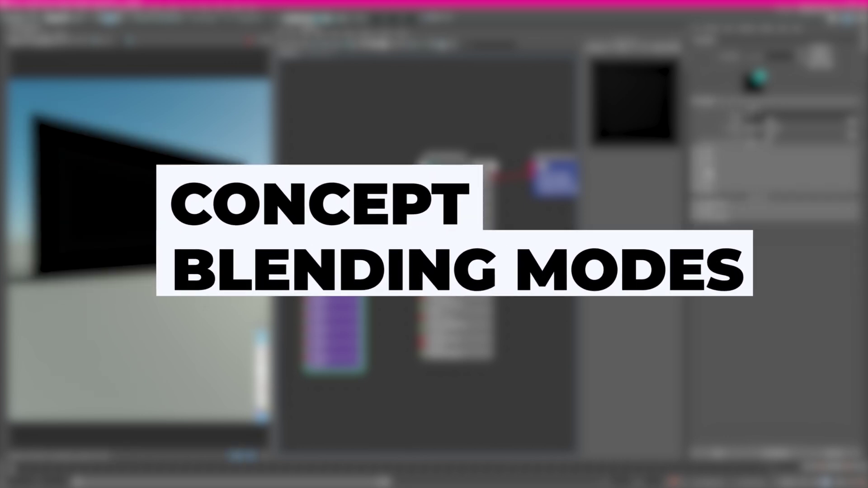
pyautogui.click(713, 150)
pyautogui.click(745, 157)
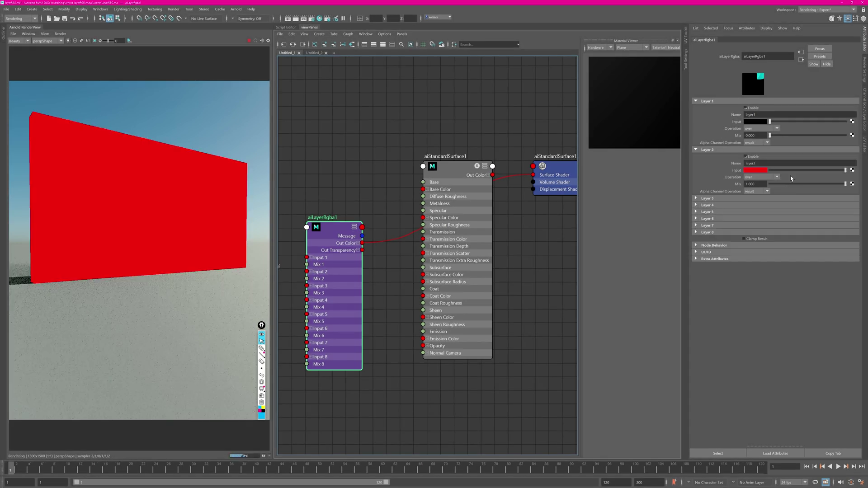
pyautogui.moveTo(769, 135); pyautogui.dragTo(847, 136)
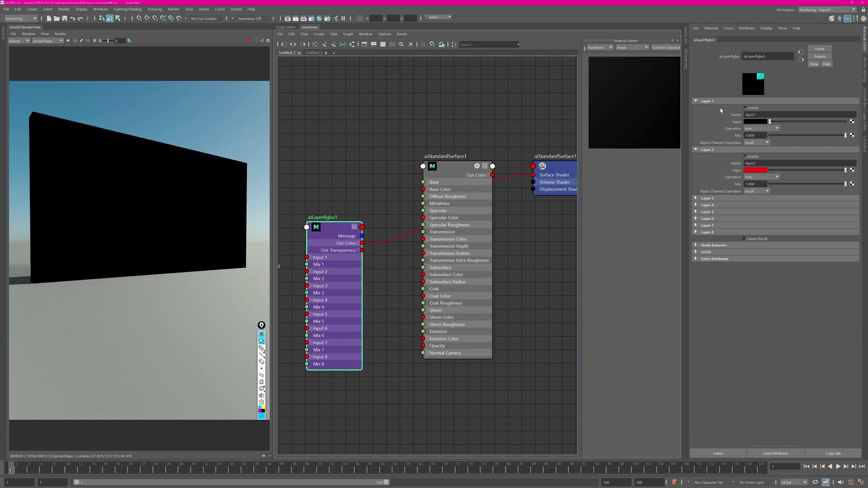
# Set the input color of Layer 1 to green
pyautogui.click(757, 128)
pyautogui.click(756, 122)
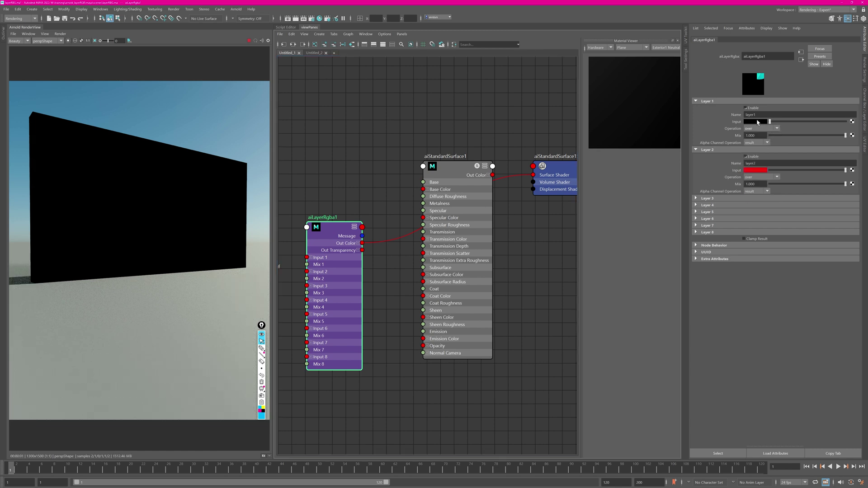
pyautogui.click(755, 121)
pyautogui.click(717, 114)
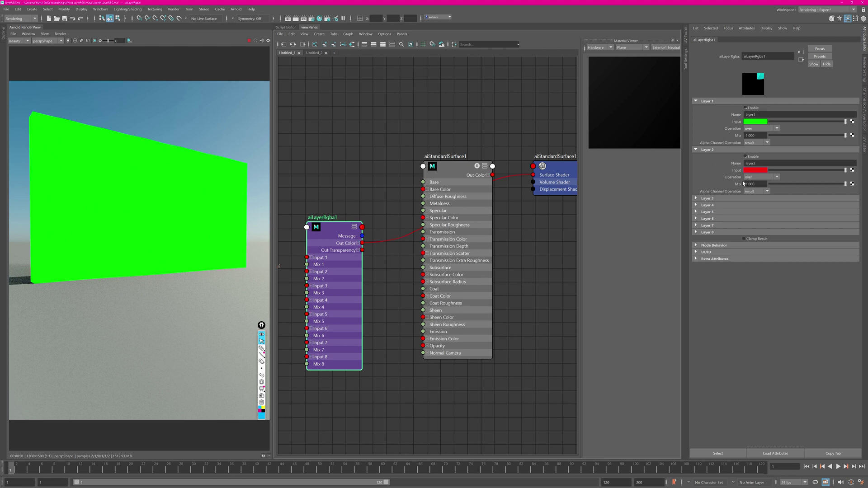
# Draw a plus sign beside Layer 1 and a curved mark beside Layer 2 with the screen pen, and clear them
pyautogui.click(261, 348)
pyautogui.moveTo(708, 120); pyautogui.dragTo(707, 133)
pyautogui.moveTo(695, 127)
pyautogui.mouseDown()
pyautogui.moveTo(722, 127)
pyautogui.moveTo(712, 180)
pyautogui.mouseUp()
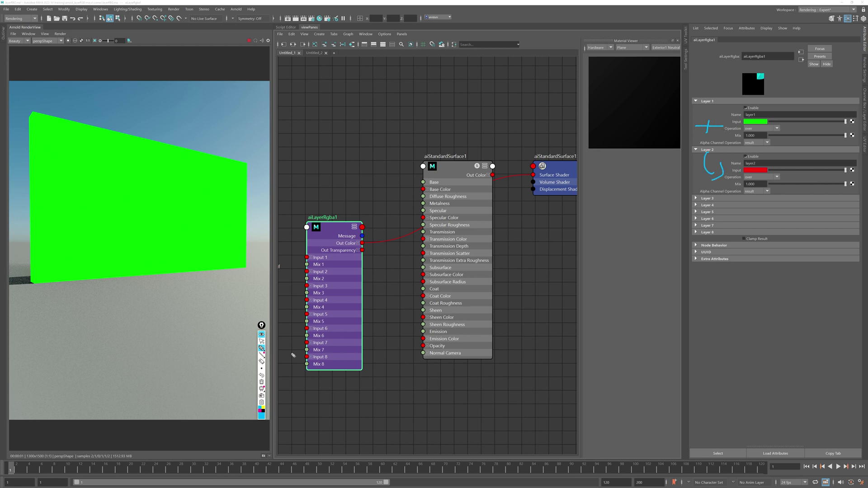
pyautogui.click(262, 381)
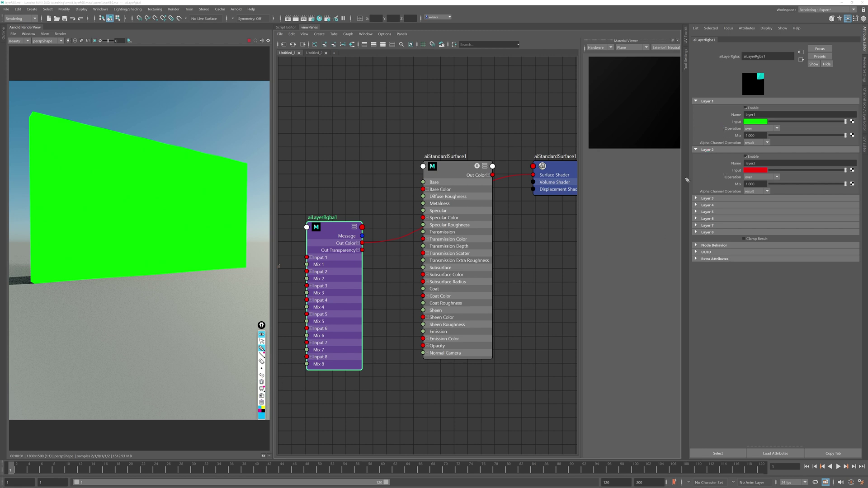
# Try the plus operation on Layer 1, and set its operation back to over
pyautogui.click(775, 130)
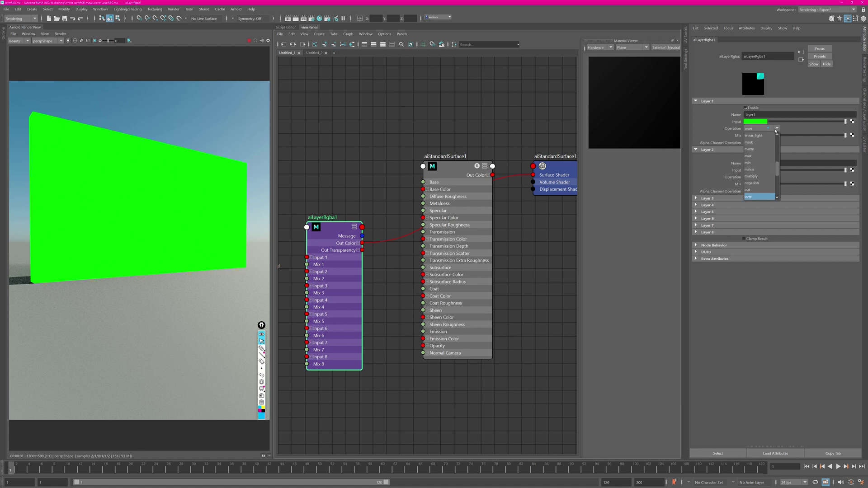
pyautogui.moveTo(782, 173)
pyautogui.mouseDown()
pyautogui.moveTo(780, 144)
pyautogui.moveTo(777, 177)
pyautogui.mouseUp()
pyautogui.click(766, 176)
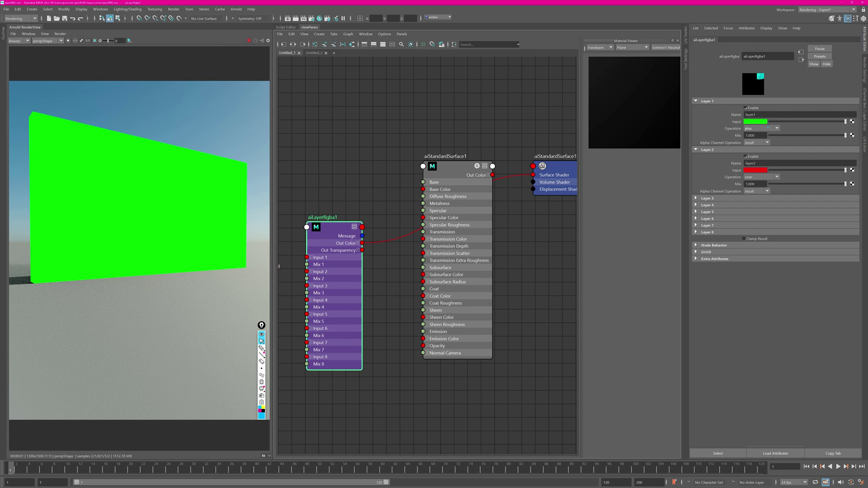
pyautogui.click(765, 129)
pyautogui.scroll(3, 779, 178)
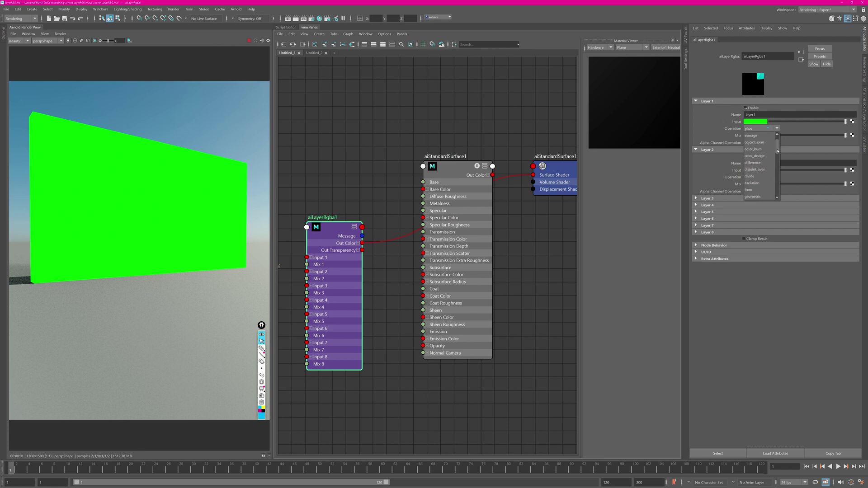
pyautogui.moveTo(777, 172); pyautogui.dragTo(778, 178)
pyautogui.click(763, 164)
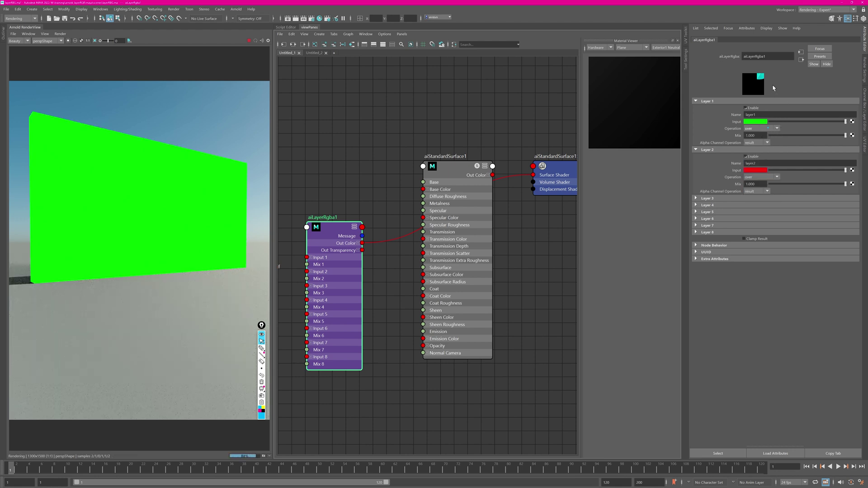
# Set the operation of Layer 2 to plus
pyautogui.click(762, 177)
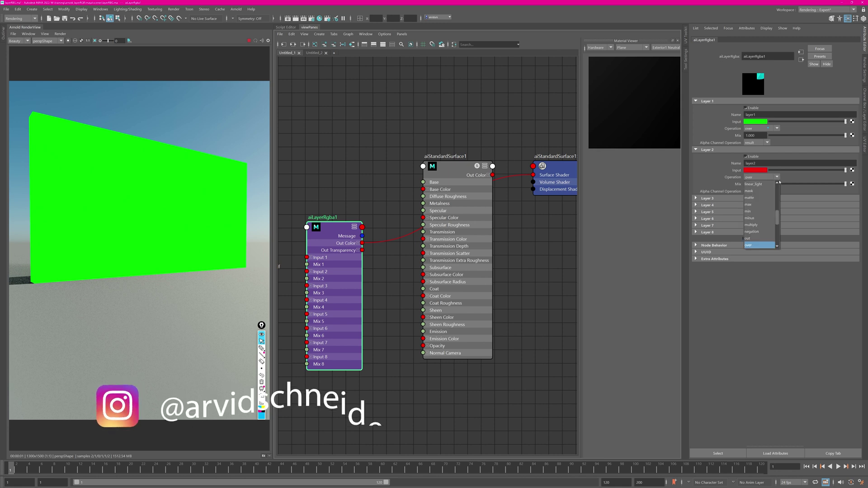
pyautogui.moveTo(777, 218); pyautogui.dragTo(778, 226)
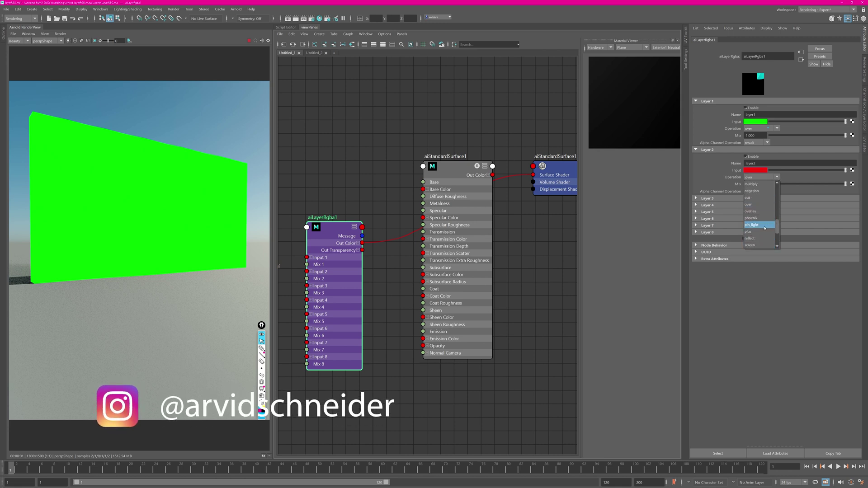
pyautogui.click(757, 232)
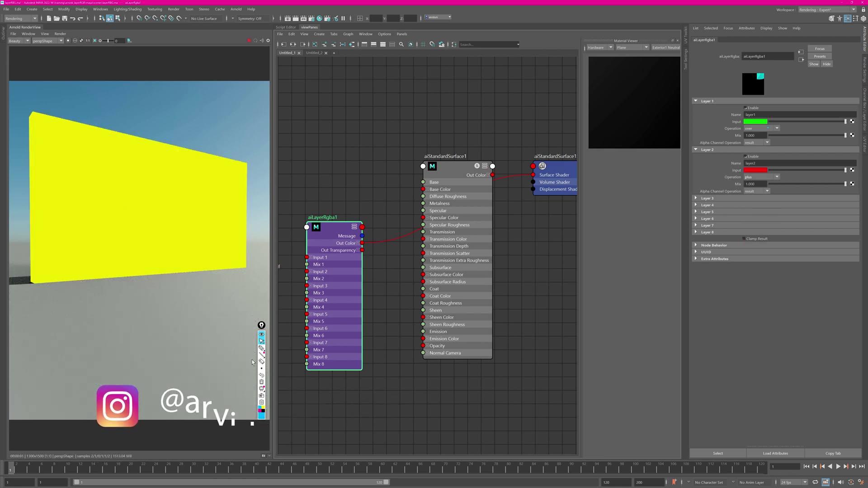
# Label Layer 2 with a blue B and Layer 1 with a pink A using the screen pen
pyautogui.click(262, 349)
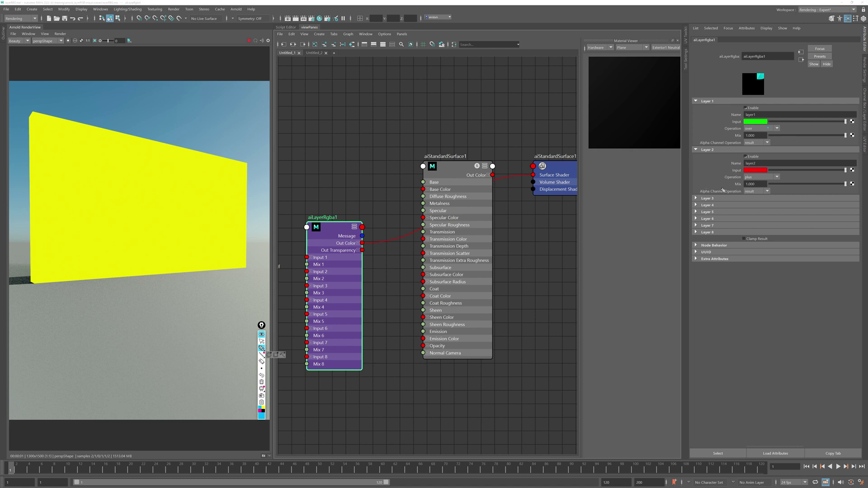
pyautogui.moveTo(701, 170)
pyautogui.mouseDown()
pyautogui.moveTo(714, 172)
pyautogui.moveTo(701, 179)
pyautogui.mouseUp()
pyautogui.click(260, 412)
pyautogui.click(261, 341)
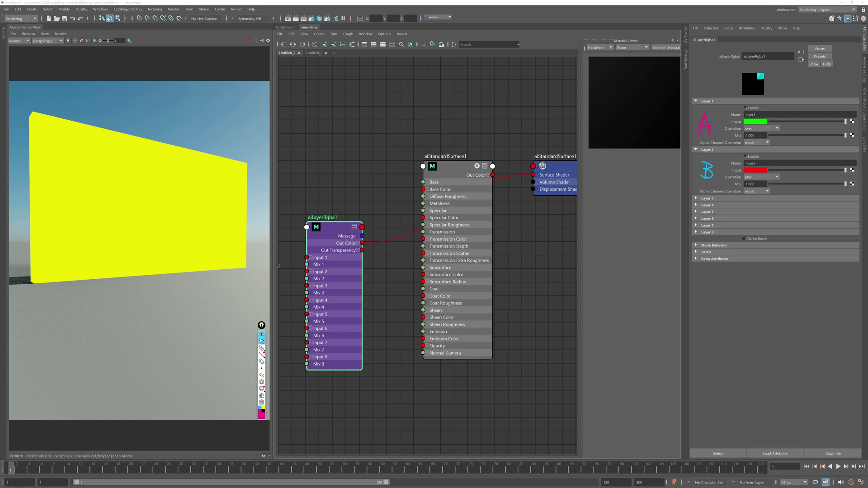
# Bring in the browser window with the Arnold Layer RGBA documentation, examine the plus operation's formula, and move the window away
pyautogui.moveTo(867, 94); pyautogui.dragTo(667, 116)
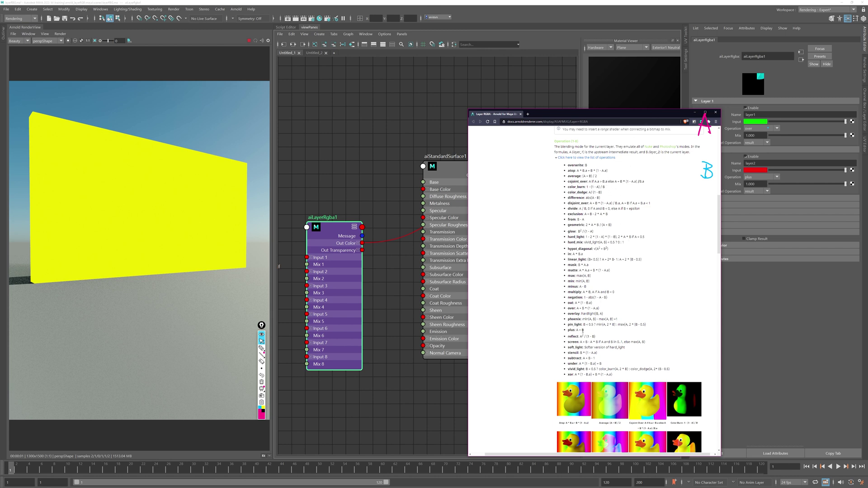
pyautogui.moveTo(576, 331); pyautogui.dragTo(584, 331)
pyautogui.moveTo(643, 118); pyautogui.dragTo(542, 128)
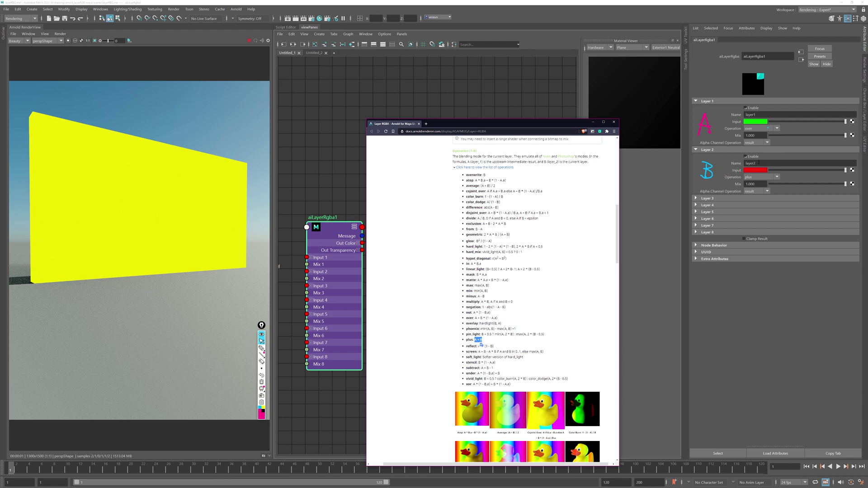
pyautogui.moveTo(490, 124); pyautogui.dragTo(867, 113)
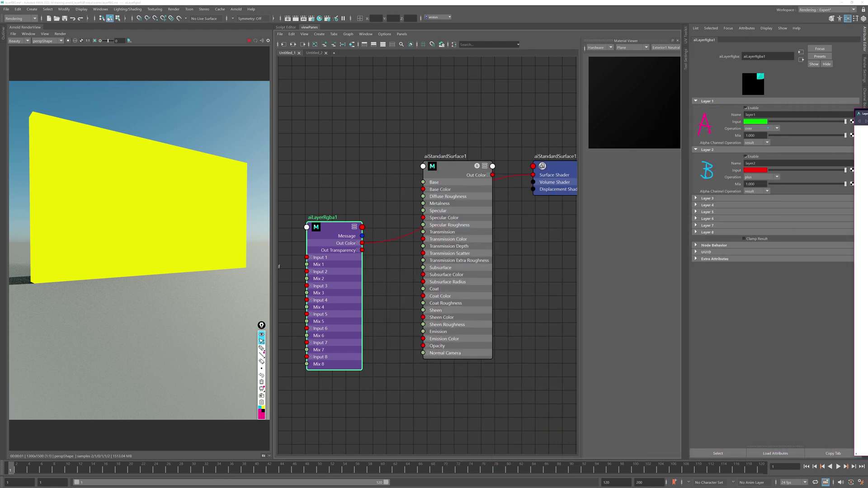
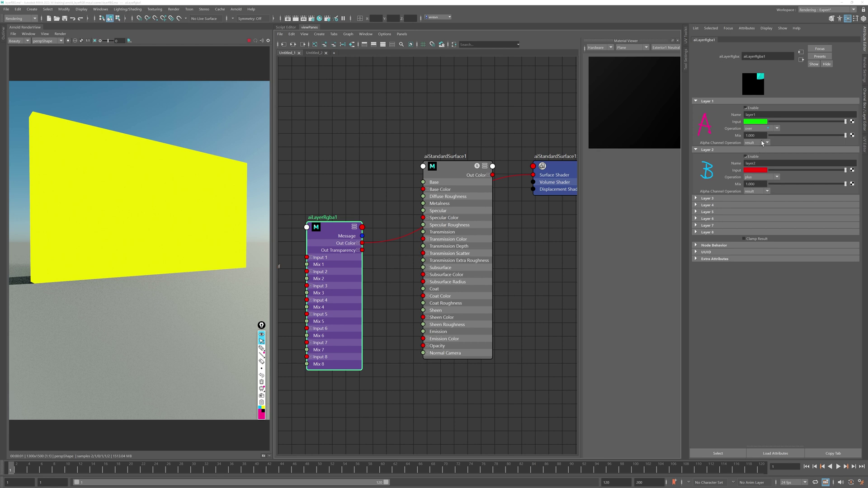
# Try the multiply operation on Layer 2, and set its operation back to plus
pyautogui.click(759, 177)
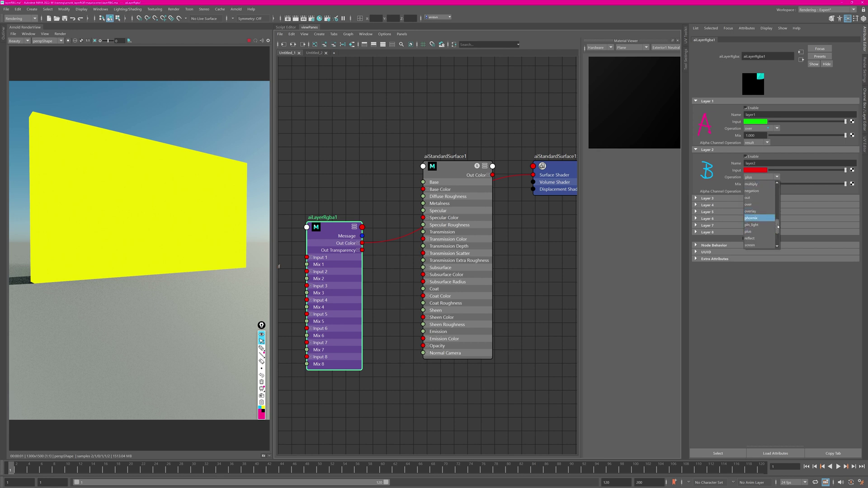
pyautogui.click(752, 197)
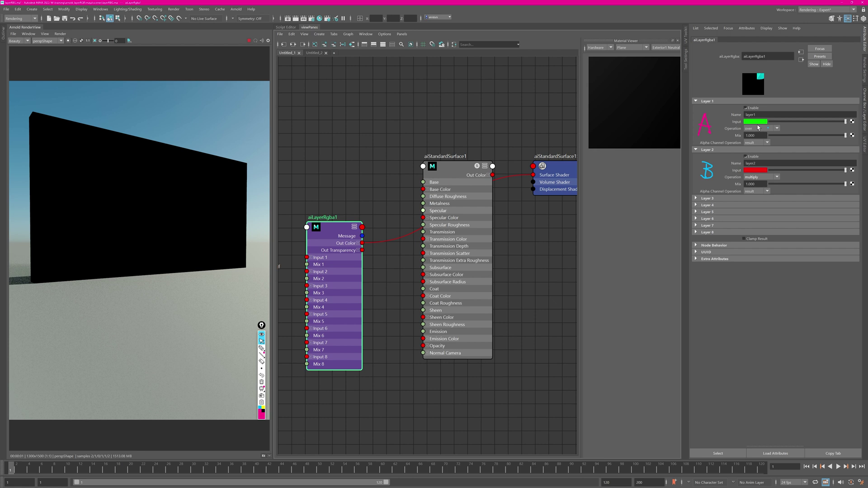
pyautogui.click(758, 180)
pyautogui.click(759, 179)
pyautogui.click(751, 158)
pyautogui.click(752, 158)
pyautogui.click(762, 178)
pyautogui.click(756, 245)
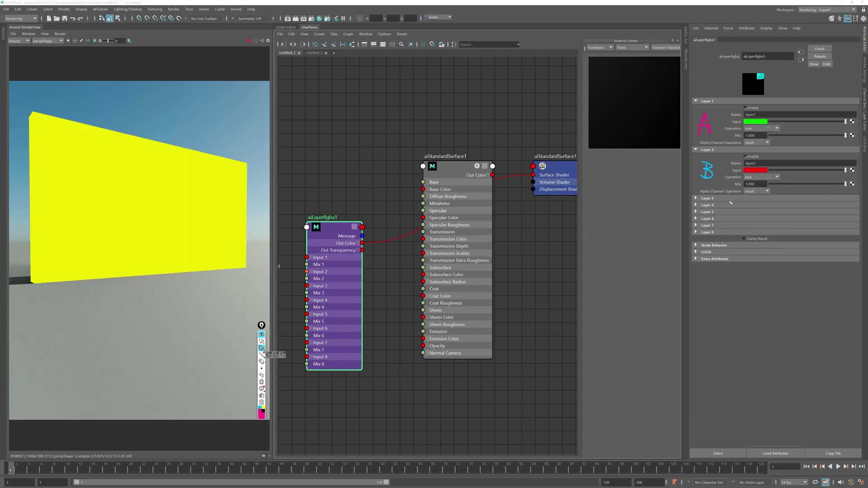
# Expand and enable Layer 8, and set its operation to multiply
pyautogui.click(261, 341)
pyautogui.click(708, 232)
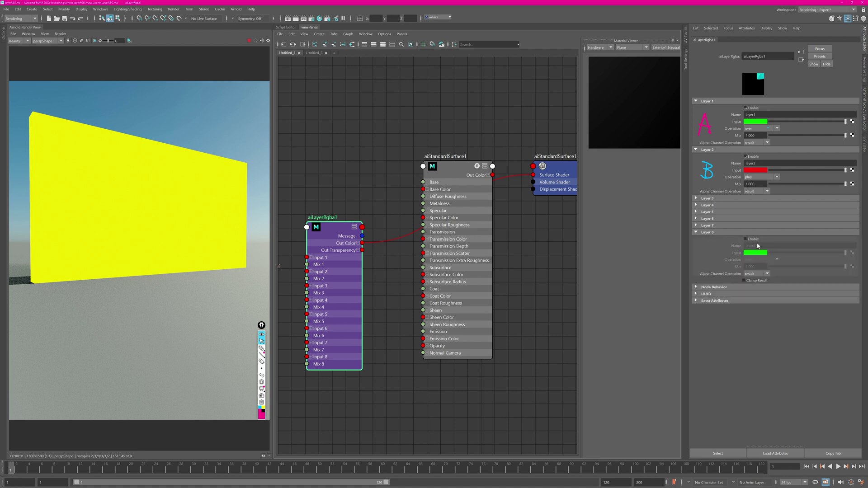
pyautogui.click(761, 259)
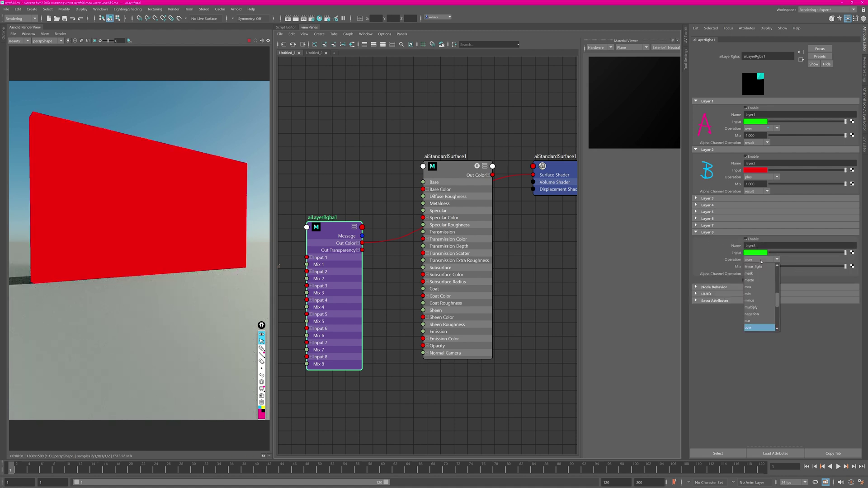
pyautogui.click(757, 307)
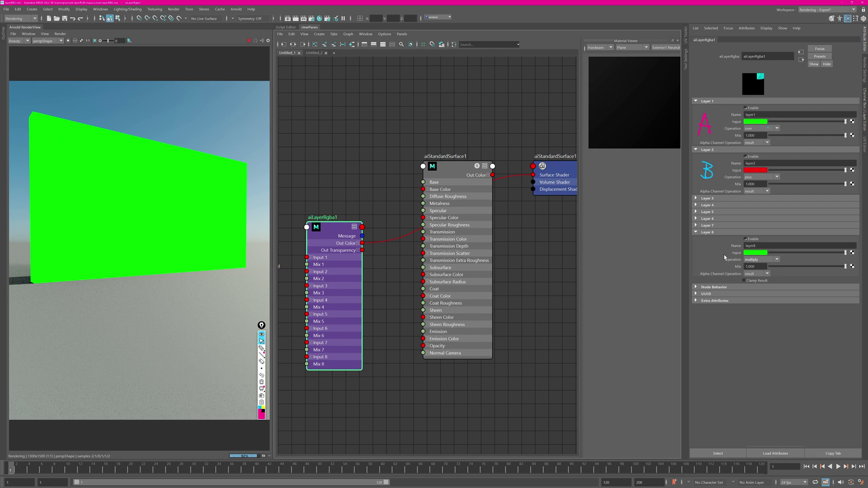
# Annotate Layers 1 to 7 with a hatched pink outline, a yellow star and a blue box labelled 8, and erase the annotations
pyautogui.click(261, 348)
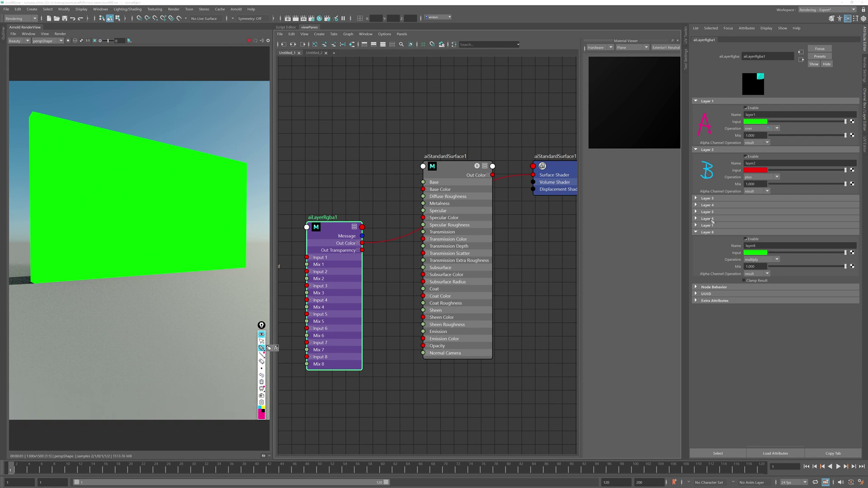
pyautogui.moveTo(692, 230)
pyautogui.mouseDown()
pyautogui.moveTo(723, 232)
pyautogui.moveTo(726, 118)
pyautogui.moveTo(694, 130)
pyautogui.mouseUp()
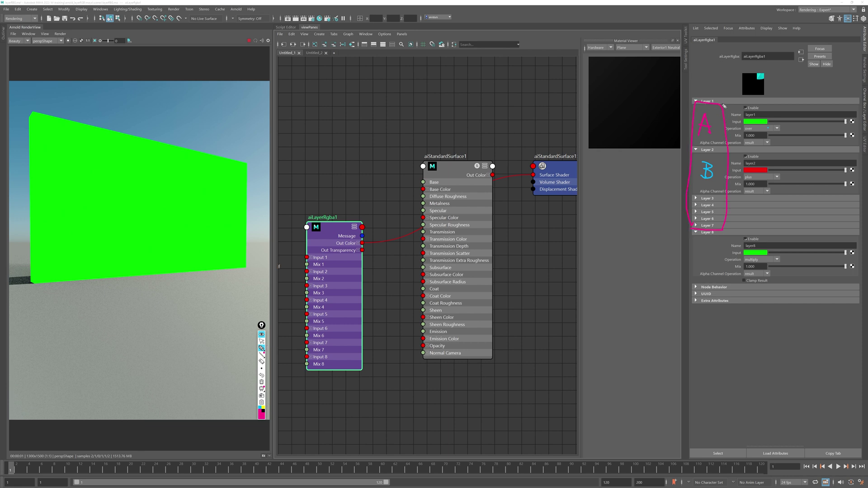
pyautogui.moveTo(703, 188); pyautogui.dragTo(708, 226)
pyautogui.click(263, 408)
pyautogui.moveTo(744, 153); pyautogui.dragTo(740, 168)
pyautogui.click(261, 408)
pyautogui.moveTo(767, 109)
pyautogui.mouseDown()
pyautogui.moveTo(761, 212)
pyautogui.moveTo(800, 231)
pyautogui.moveTo(753, 208)
pyautogui.mouseUp()
pyautogui.moveTo(790, 143)
pyautogui.mouseDown()
pyautogui.moveTo(780, 175)
pyautogui.moveTo(773, 145)
pyautogui.mouseUp()
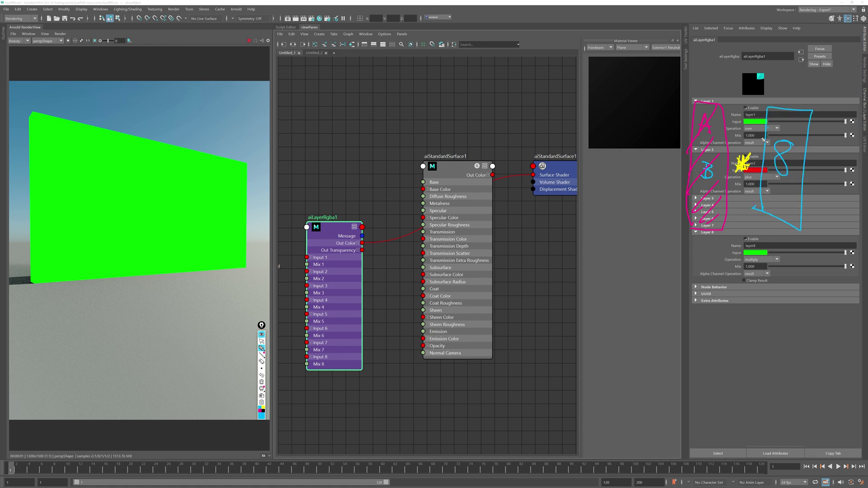
pyautogui.moveTo(714, 119)
pyautogui.mouseDown()
pyautogui.moveTo(716, 131)
pyautogui.moveTo(729, 120)
pyautogui.mouseUp()
pyautogui.click(261, 381)
# Circle Layers 1 to 7 and Layer 8 in blue with an asterisk between them, and erase the drawing
pyautogui.moveTo(756, 85)
pyautogui.mouseDown()
pyautogui.moveTo(677, 145)
pyautogui.moveTo(750, 218)
pyautogui.moveTo(745, 109)
pyautogui.mouseUp()
pyautogui.moveTo(760, 216)
pyautogui.mouseDown()
pyautogui.moveTo(763, 226)
pyautogui.moveTo(783, 223)
pyautogui.mouseUp()
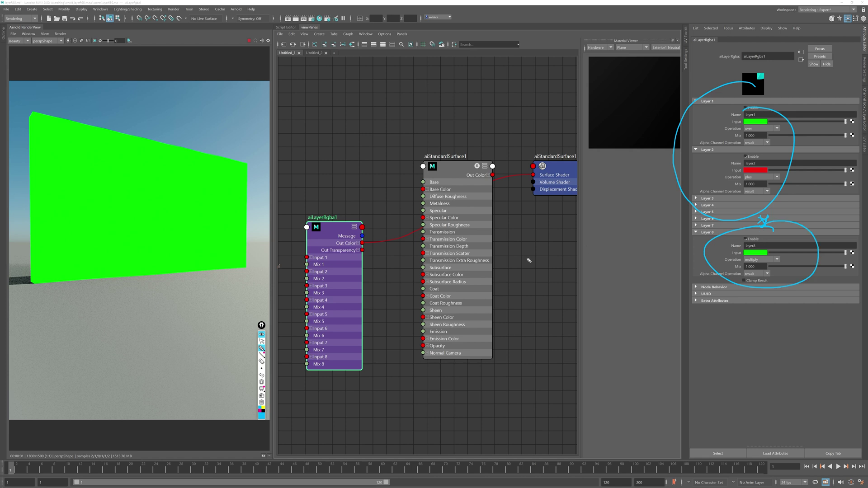
pyautogui.click(261, 382)
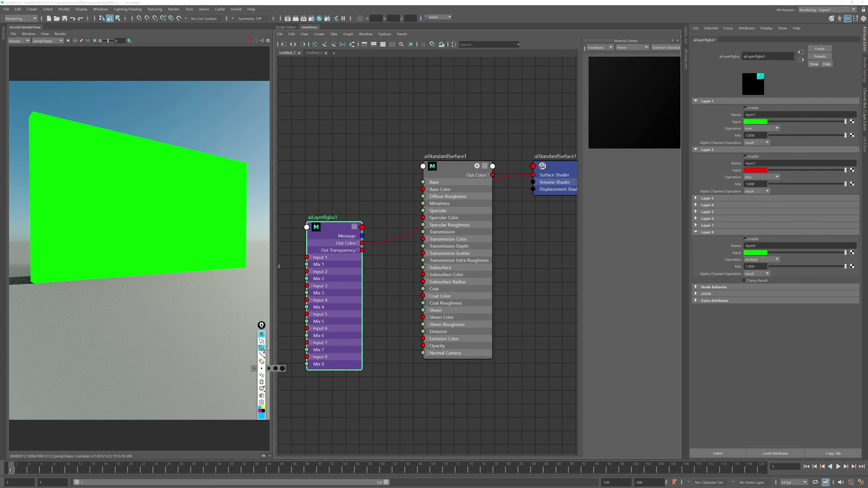
pyautogui.click(260, 342)
# Disable Layers 8, 2 and 1 of the aiLayerRgba node
pyautogui.scroll(-2, 527, 242)
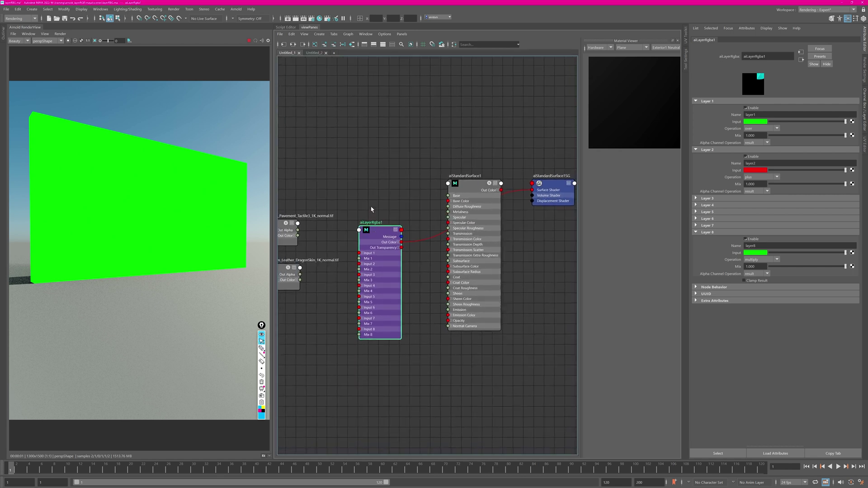
pyautogui.click(745, 239)
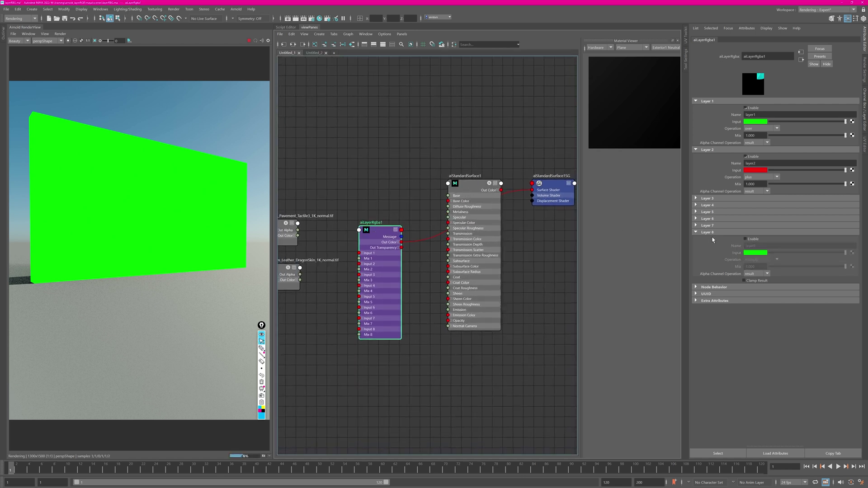
pyautogui.click(705, 232)
pyautogui.click(745, 157)
pyautogui.click(745, 108)
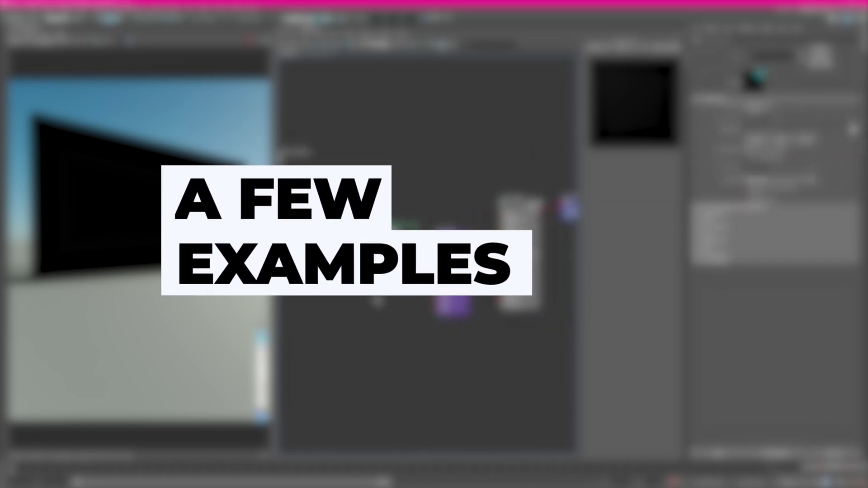
# Preview the rusted decal and damaged brick file textures in the Material Viewer
pyautogui.moveTo(447, 224); pyautogui.dragTo(449, 399)
pyautogui.moveTo(507, 280); pyautogui.dragTo(428, 264)
pyautogui.click(326, 310)
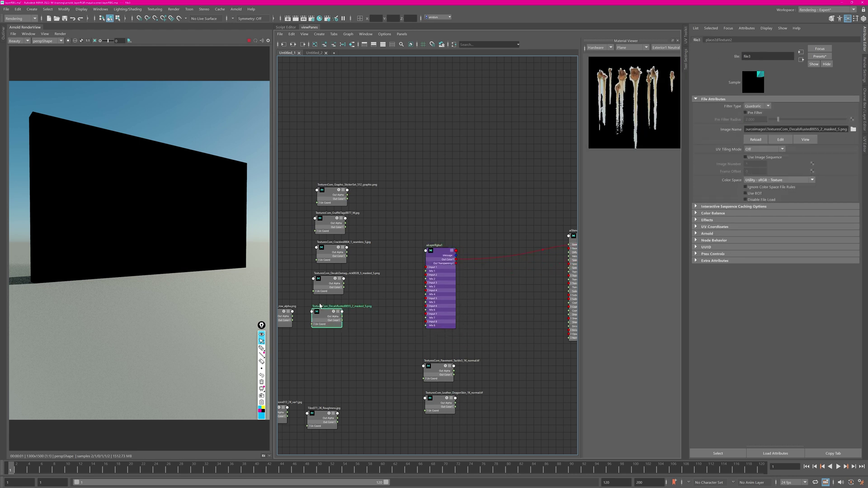
pyautogui.click(324, 274)
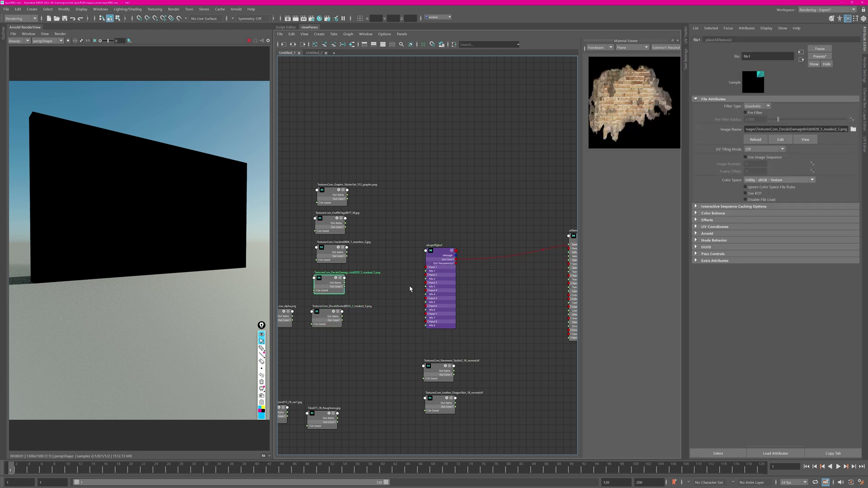
# Connect the damaged brick texture's Out Color to Input 8 of aiLayerRgba1, and enable Layer 8 with the over operation
pyautogui.scroll(2, 408, 285)
pyautogui.moveTo(327, 284); pyautogui.dragTo(436, 331)
pyautogui.click(459, 257)
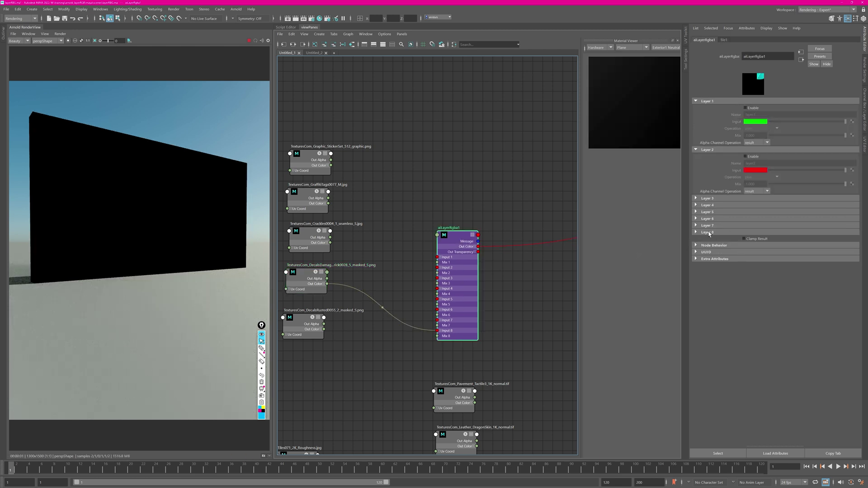
pyautogui.click(707, 232)
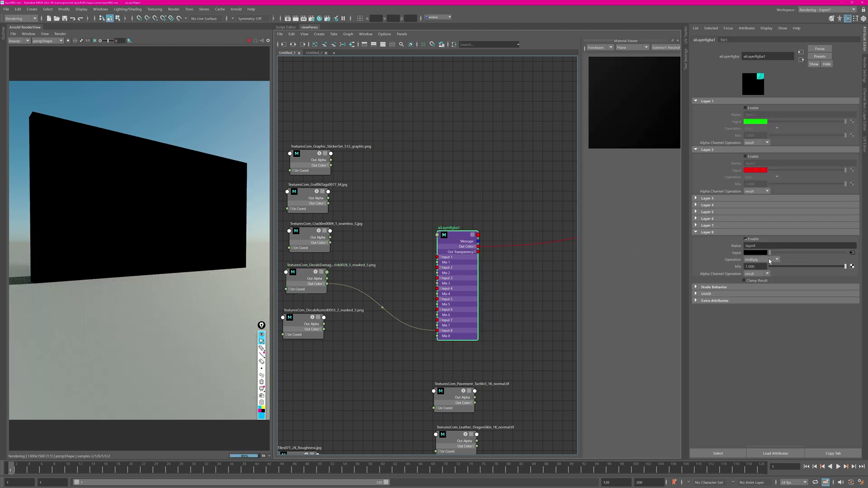
pyautogui.click(774, 260)
pyautogui.moveTo(778, 308); pyautogui.dragTo(778, 306)
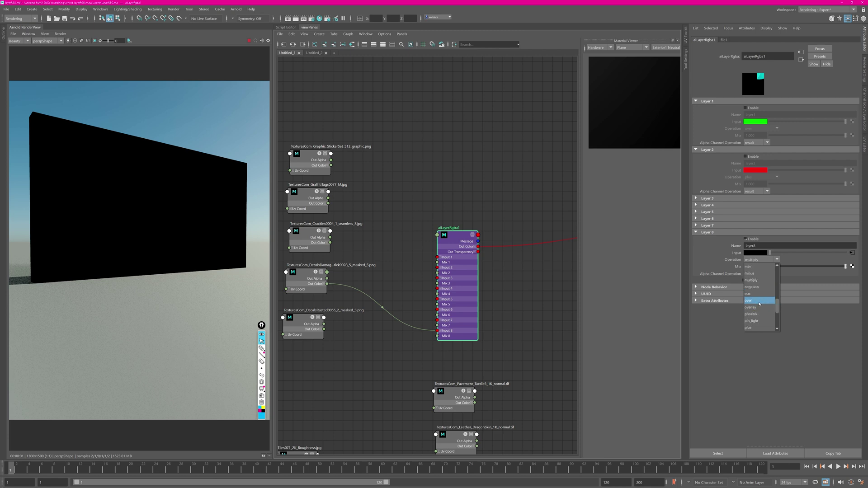
pyautogui.click(758, 302)
# Preview the crackle, graffiti, sticker set, arrows and rusted decal textures one by one in the Material Viewer
pyautogui.keyDown('alt'); pyautogui.moveTo(409, 228); pyautogui.dragTo(476, 211, button='middle'); pyautogui.keyUp('alt')
pyautogui.click(378, 223)
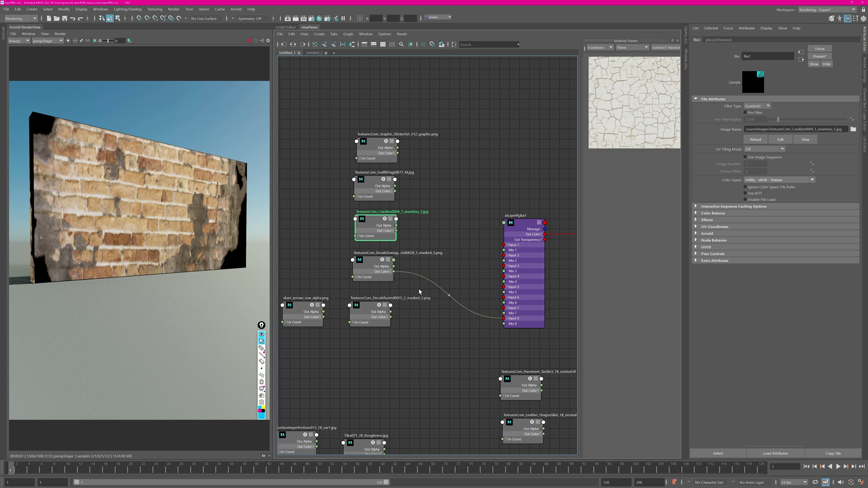
pyautogui.moveTo(378, 184); pyautogui.dragTo(375, 184)
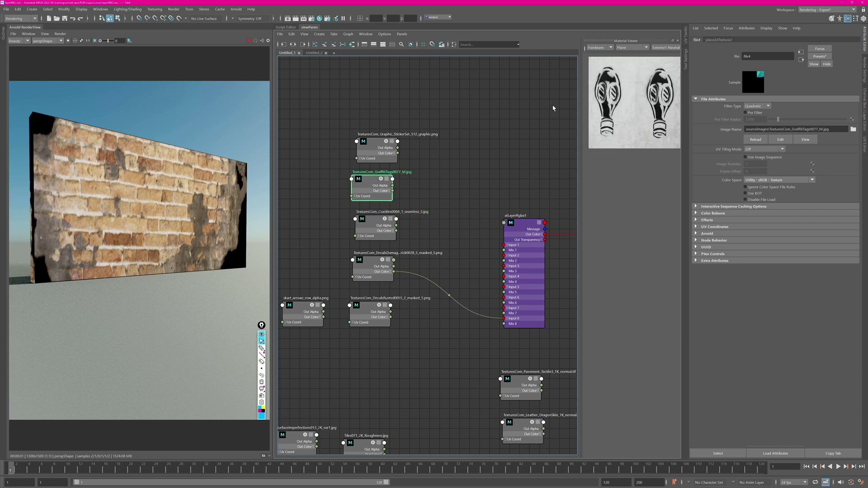
pyautogui.click(387, 161)
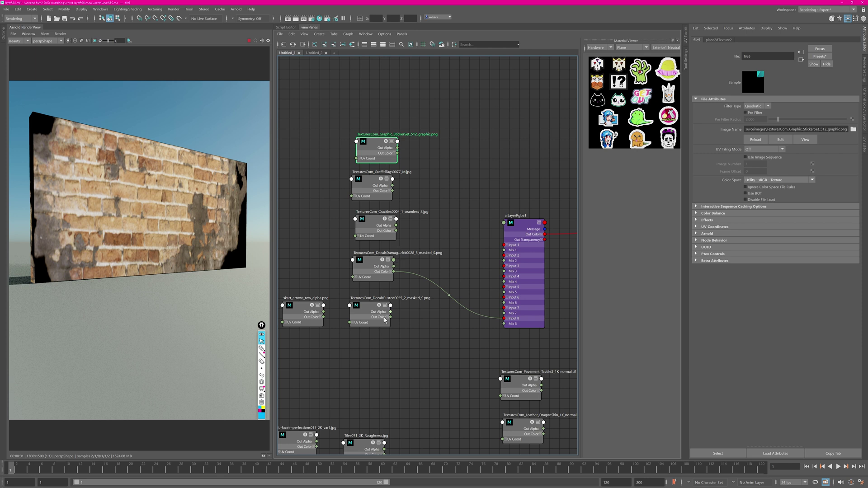
pyautogui.moveTo(306, 315); pyautogui.dragTo(308, 314)
pyautogui.moveTo(362, 318); pyautogui.dragTo(364, 318)
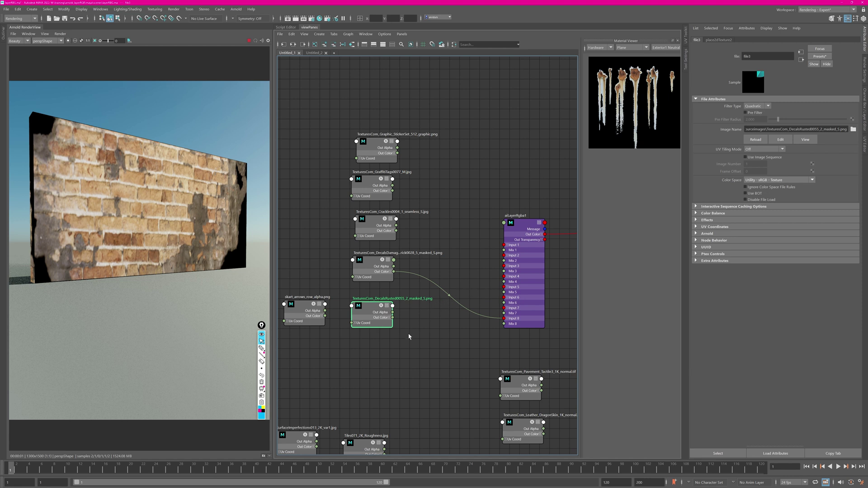
# Connect the rusted decal texture's Out Color to Input 7 of aiLayerRgba1, and enable Layer 7
pyautogui.moveTo(392, 318); pyautogui.dragTo(505, 308)
pyautogui.click(528, 225)
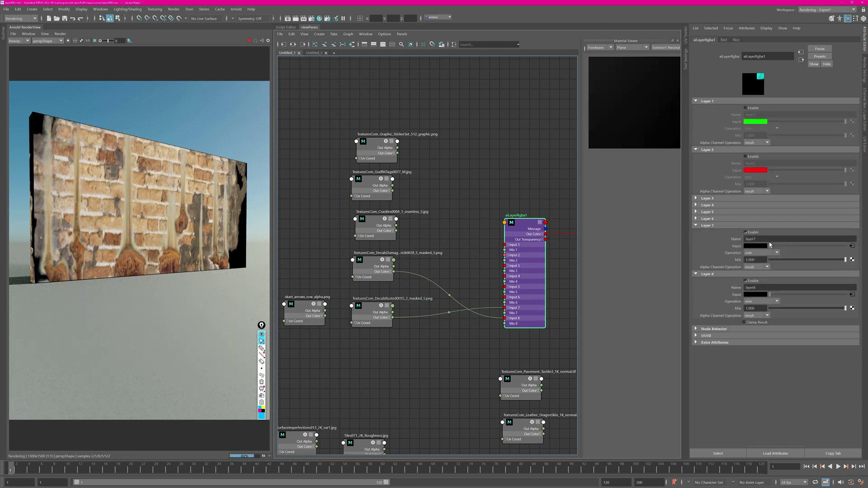
# Create an aiUvTransform node and place it between the file textures and aiLayerRgba1
pyautogui.press('Tab')
pyautogui.write('uv')
pyautogui.press('Down')
pyautogui.press('Down')
pyautogui.press('Down')
pyautogui.press('Return')
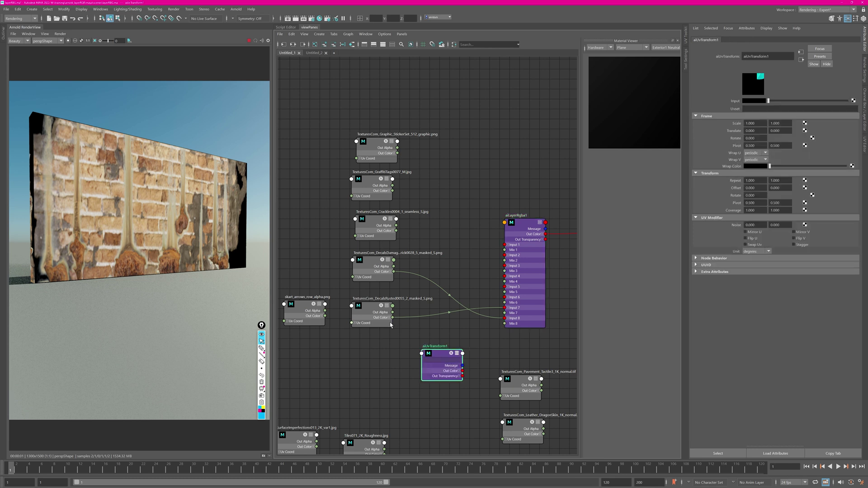
pyautogui.moveTo(437, 352); pyautogui.dragTo(470, 355)
pyautogui.moveTo(470, 354); pyautogui.dragTo(462, 439, button='right')
pyautogui.moveTo(475, 358); pyautogui.dragTo(451, 221)
# Route the rusted decal's Out Color through the aiUvTransform node's Passthrough into Input 7 of aiLayerRgba1
pyautogui.moveTo(393, 317); pyautogui.dragTo(436, 310)
pyautogui.moveTo(453, 222); pyautogui.dragTo(442, 309)
pyautogui.press('2')
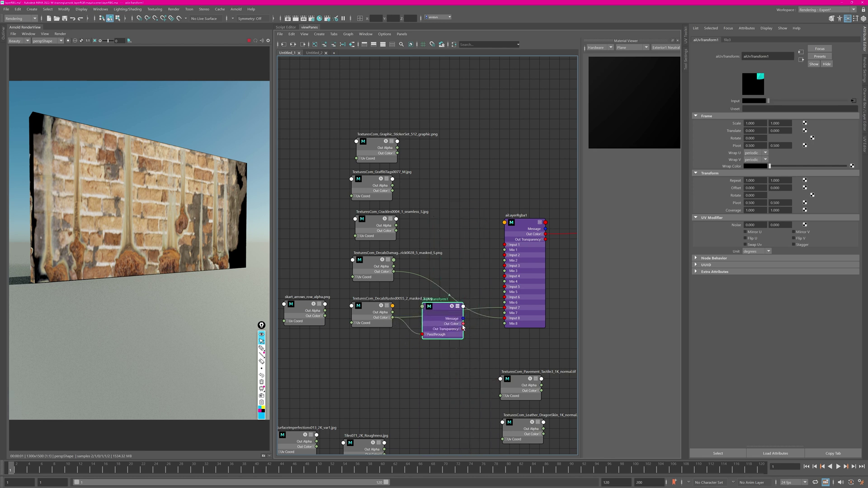
pyautogui.click(470, 326)
pyautogui.click(457, 306)
pyautogui.moveTo(444, 308); pyautogui.dragTo(505, 308)
pyautogui.press('t')
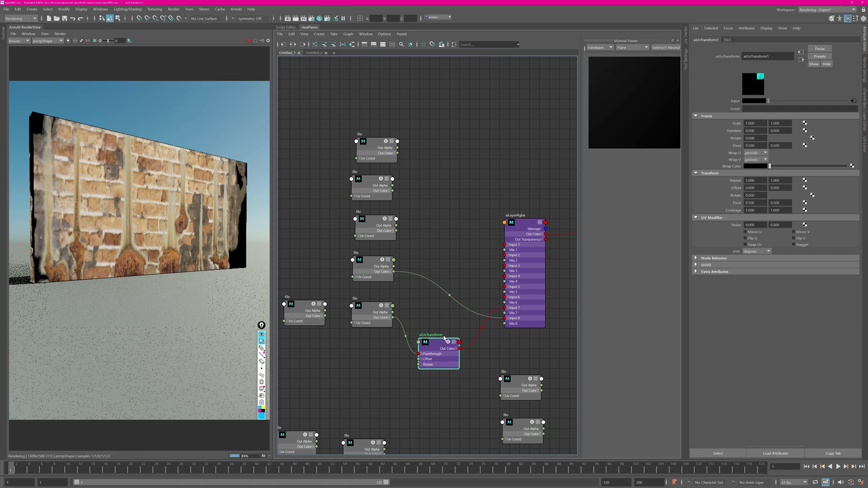
pyautogui.moveTo(437, 343); pyautogui.dragTo(437, 340)
# Set the aiUvTransform frame's Rotate to 180 and its Translate to 0.090 and 0.670
pyautogui.keyDown('ctrl'); pyautogui.moveTo(756, 131); pyautogui.dragTo(733, 139); pyautogui.keyUp('ctrl')
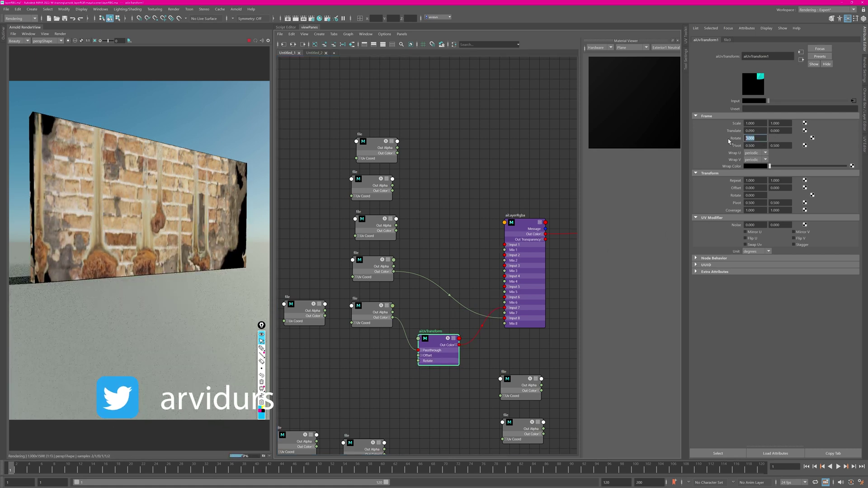
pyautogui.write('180')
pyautogui.press('Return')
pyautogui.keyDown('ctrl'); pyautogui.moveTo(781, 123); pyautogui.dragTo(799, 132); pyautogui.keyUp('ctrl')
pyautogui.hotkey('ctrl', 'z')
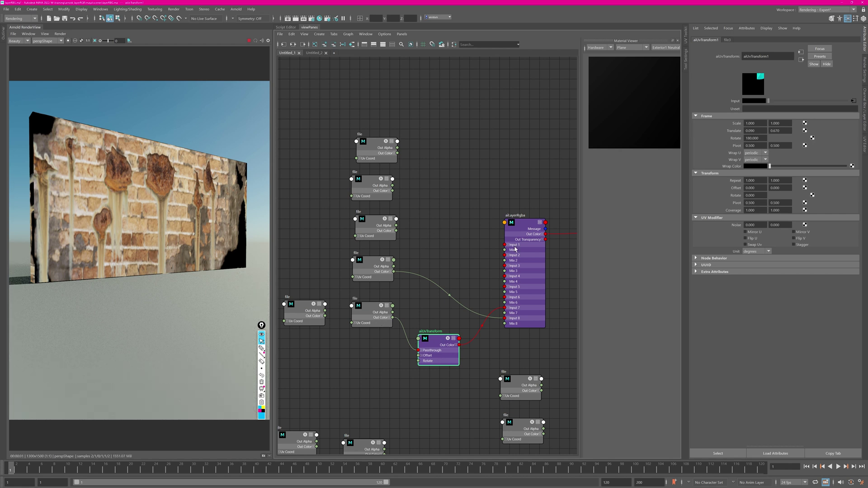
# Connect the crackle texture's Out Color to Input 6 of aiLayerRgba1, and enable Layer 6
pyautogui.click(528, 234)
pyautogui.click(369, 227)
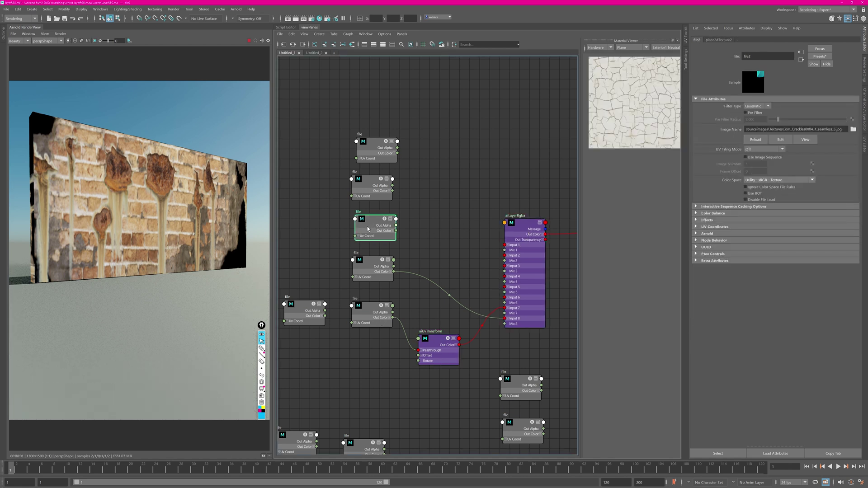
pyautogui.moveTo(396, 230); pyautogui.dragTo(504, 297)
pyautogui.click(528, 228)
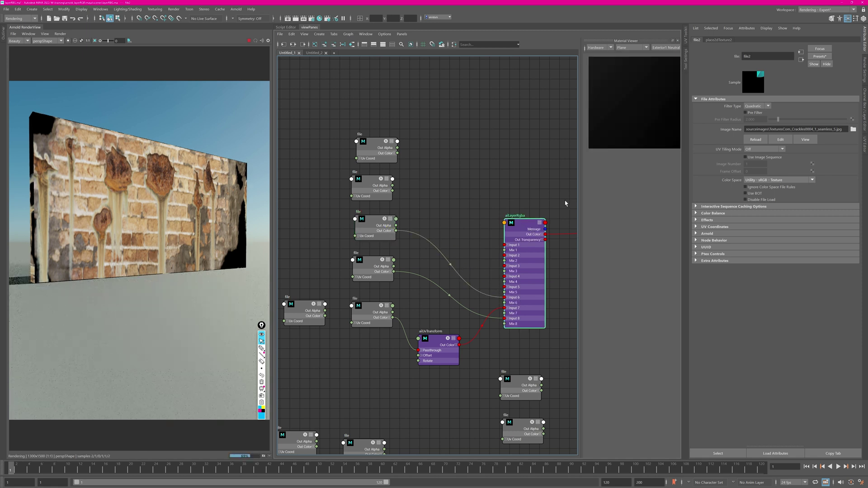
pyautogui.click(698, 219)
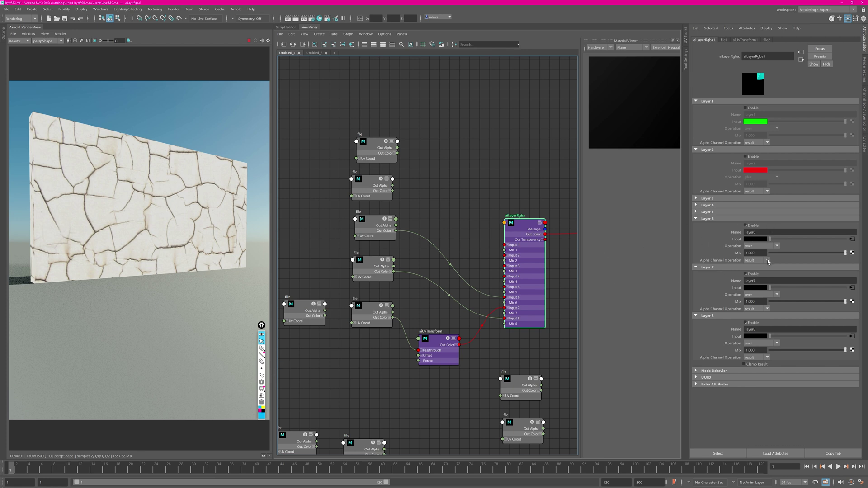
# Circle Layer 6 in blue and mark up Layer 7 below it with the screen pen, and erase the annotations
pyautogui.click(261, 348)
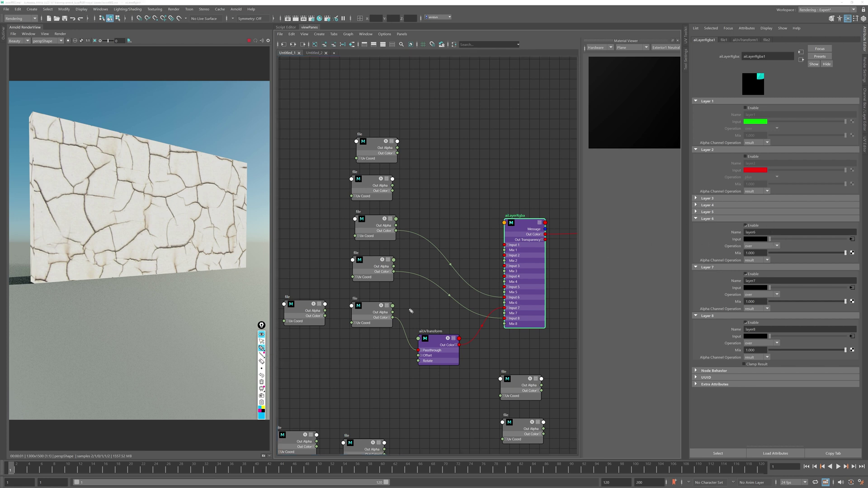
pyautogui.moveTo(763, 218); pyautogui.dragTo(748, 231)
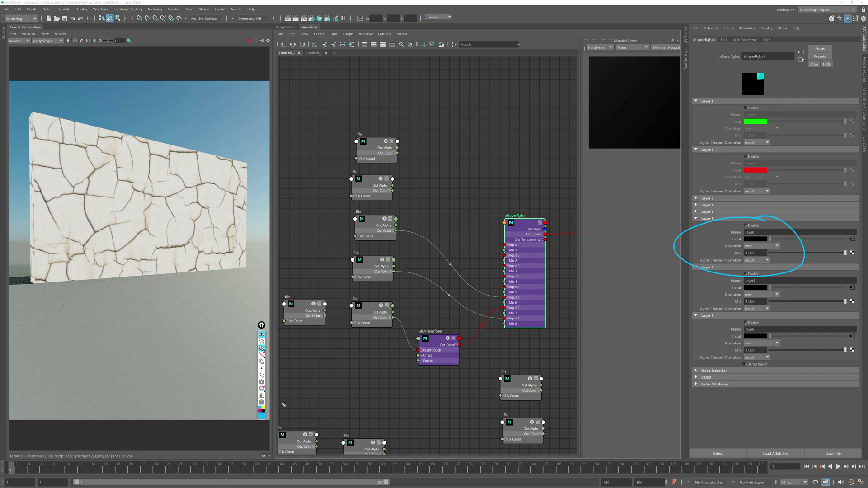
pyautogui.click(259, 412)
pyautogui.moveTo(761, 268); pyautogui.dragTo(774, 290)
pyautogui.moveTo(697, 306); pyautogui.dragTo(700, 286)
pyautogui.moveTo(713, 234); pyautogui.dragTo(719, 260)
pyautogui.moveTo(709, 251); pyautogui.dragTo(719, 249)
pyautogui.click(261, 382)
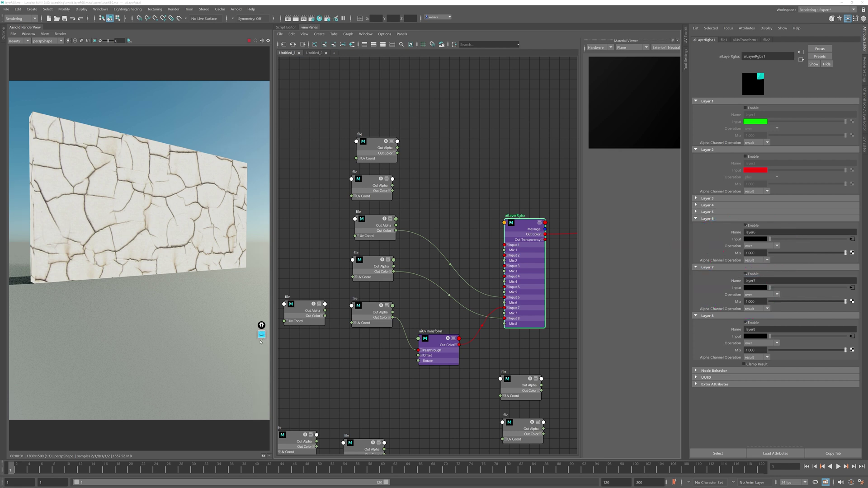
# Leave the screen pen and set Layer 7's Operation to multiply in aiLayerRgba1
pyautogui.click(262, 341)
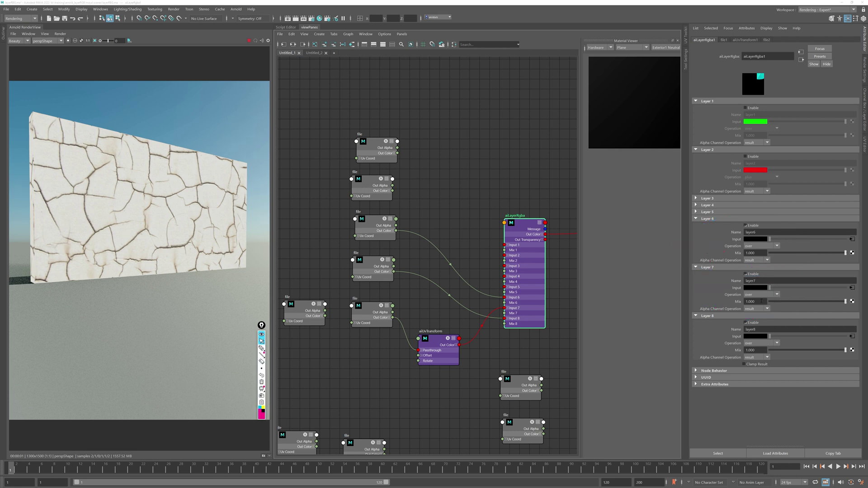
pyautogui.click(760, 294)
pyautogui.click(756, 338)
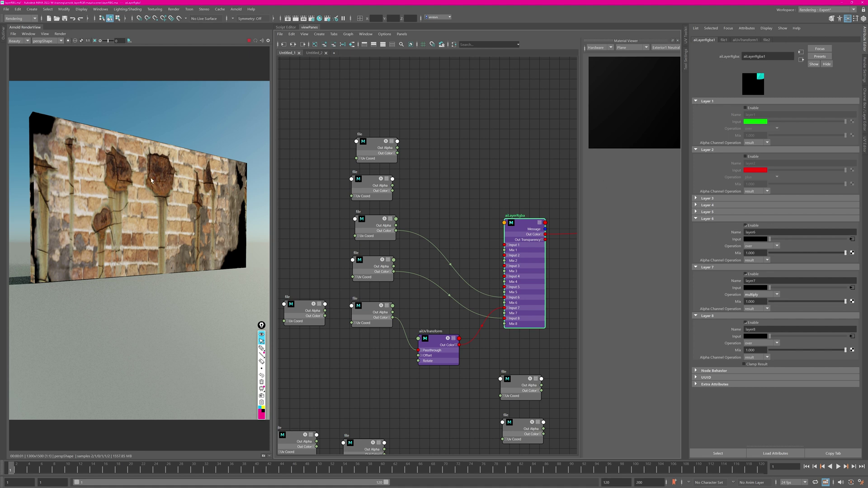
# Try different Alpha Channel Operation options on Layer 6, including mask and preserve
pyautogui.click(754, 260)
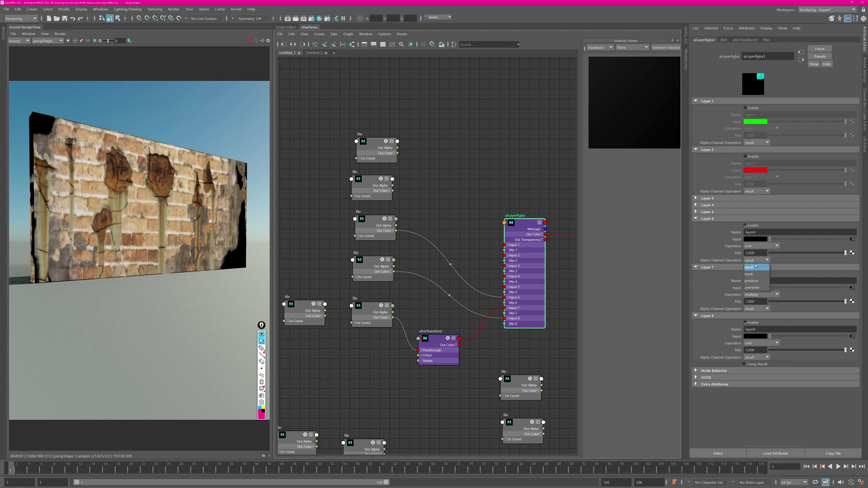
pyautogui.click(756, 274)
pyautogui.click(755, 260)
pyautogui.click(755, 269)
pyautogui.click(755, 260)
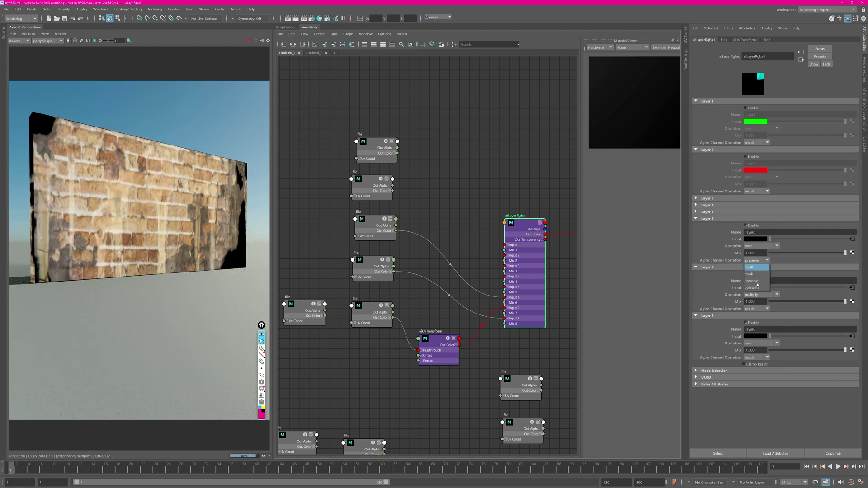
pyautogui.click(756, 286)
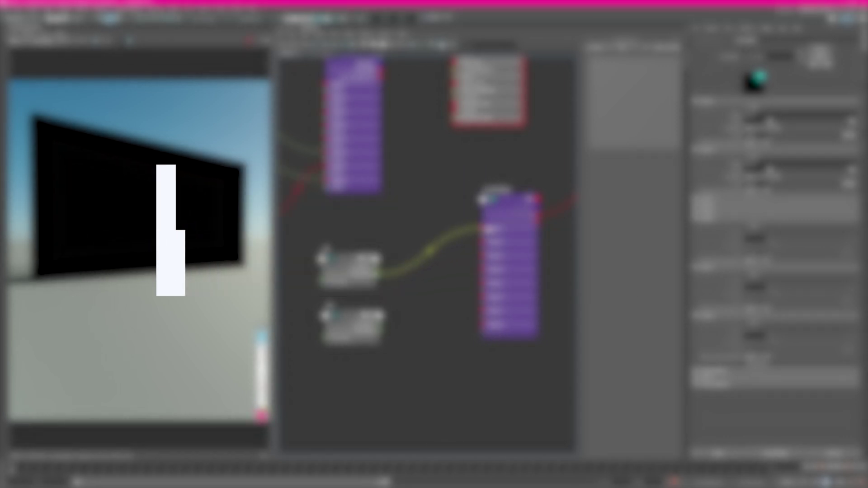
# Connect the lower normal map file's Out Color to Input 2 of aiLayerRgba2, and toggle Layer 1 off and on to compare
pyautogui.moveTo(380, 331); pyautogui.dragTo(483, 241)
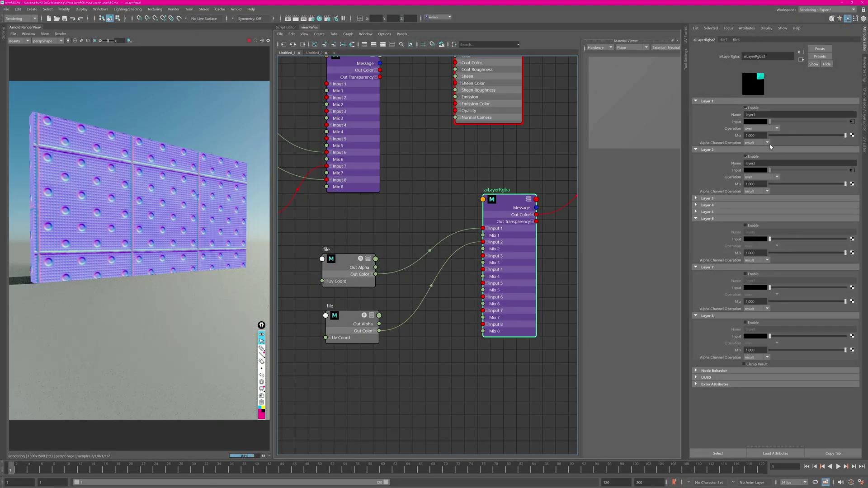
pyautogui.click(753, 108)
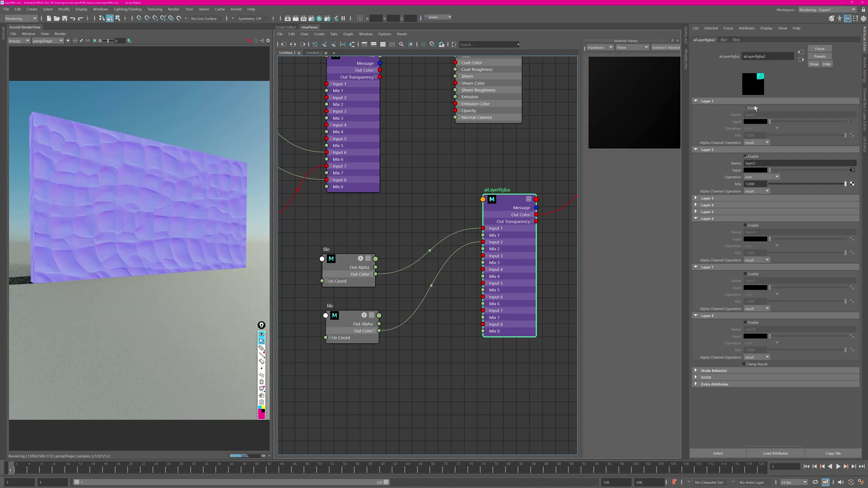
pyautogui.click(754, 108)
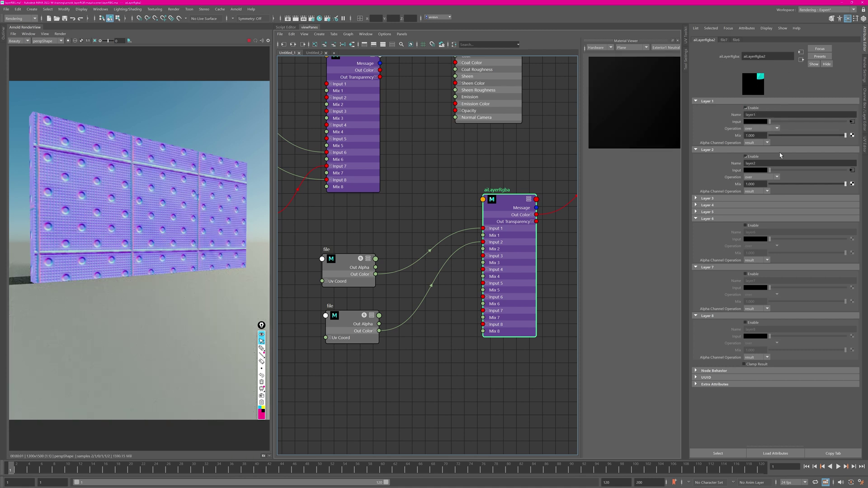
# Set Layer 1's Operation to normal_map and lower its Mix to 0.564 in aiLayerRgba2
pyautogui.click(768, 129)
pyautogui.scroll(-2, 777, 180)
pyautogui.click(754, 197)
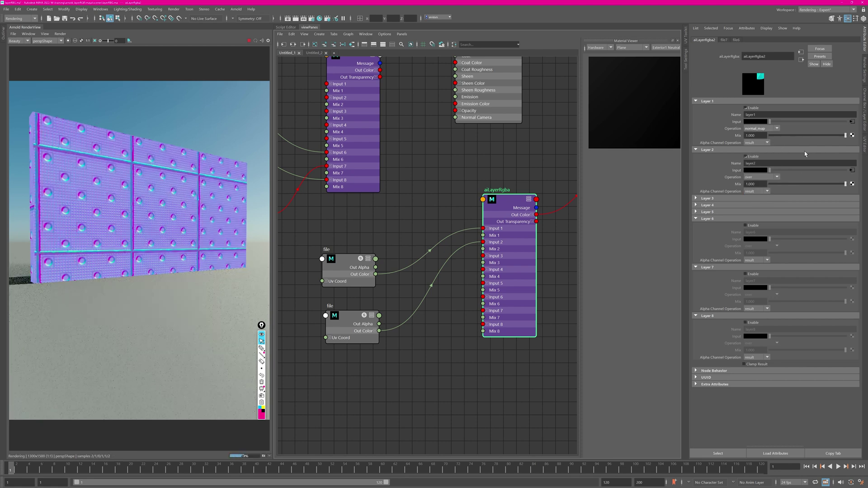
pyautogui.moveTo(841, 136)
pyautogui.mouseDown()
pyautogui.moveTo(768, 135)
pyautogui.moveTo(859, 136)
pyautogui.moveTo(776, 136)
pyautogui.moveTo(812, 135)
pyautogui.mouseUp()
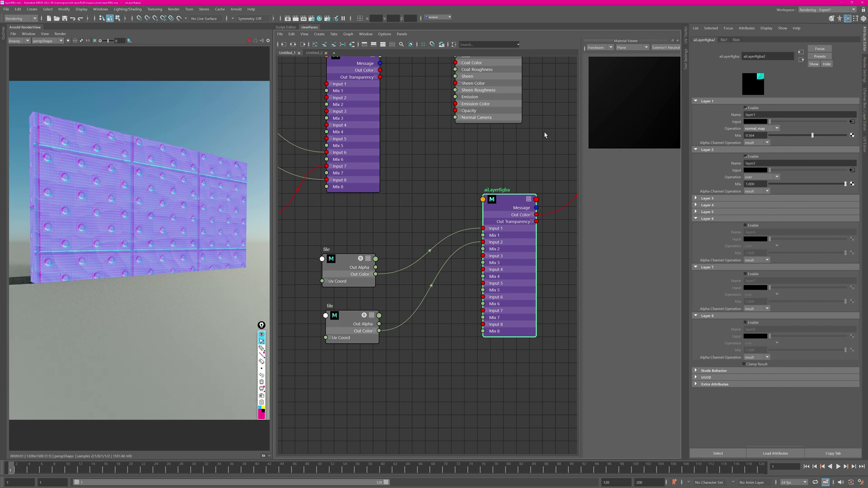
# Add another aiLayerRgba node beside the grayscale file nodes and connect its Out Color to the shading engine's Surface Shader
pyautogui.scroll(-3, 477, 275)
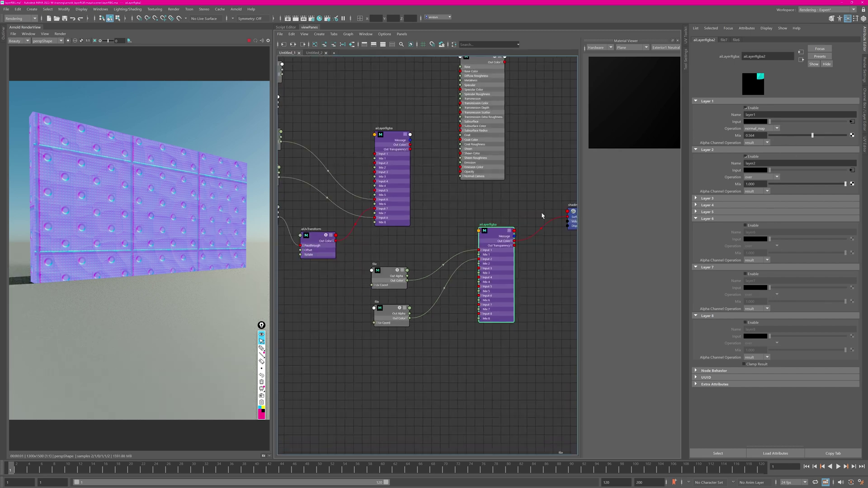
pyautogui.scroll(-4, 494, 357)
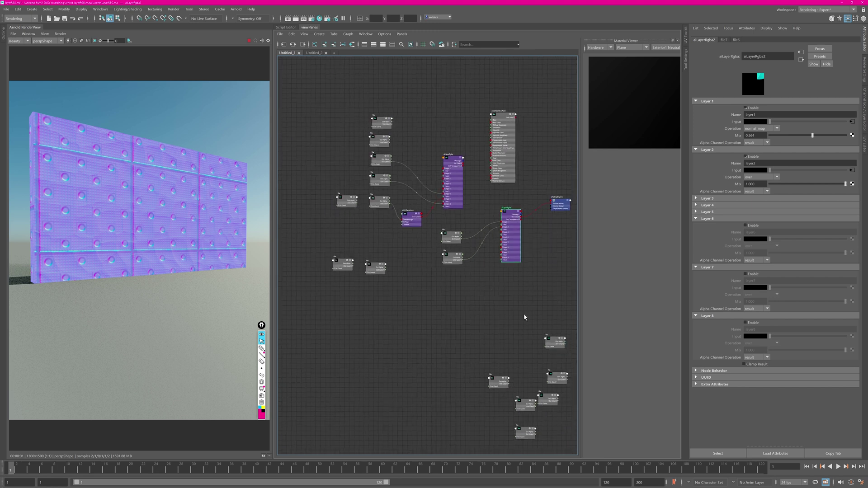
pyautogui.keyDown('alt'); pyautogui.moveTo(522, 314); pyautogui.dragTo(429, 282, button='middle'); pyautogui.keyUp('alt')
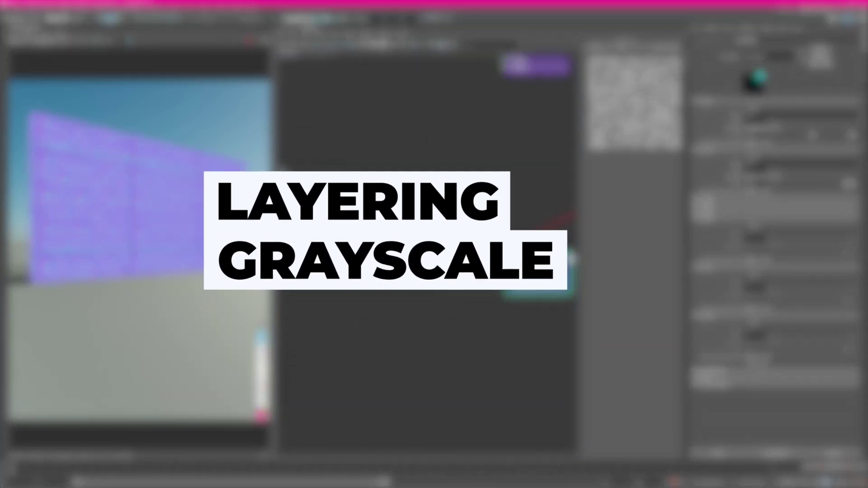
pyautogui.press('Return')
pyautogui.moveTo(476, 271); pyautogui.dragTo(446, 256)
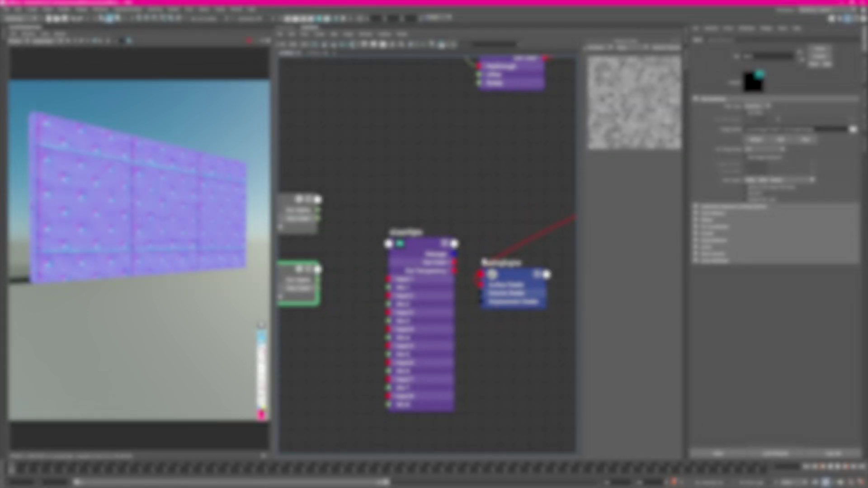
pyautogui.moveTo(454, 262); pyautogui.dragTo(490, 286)
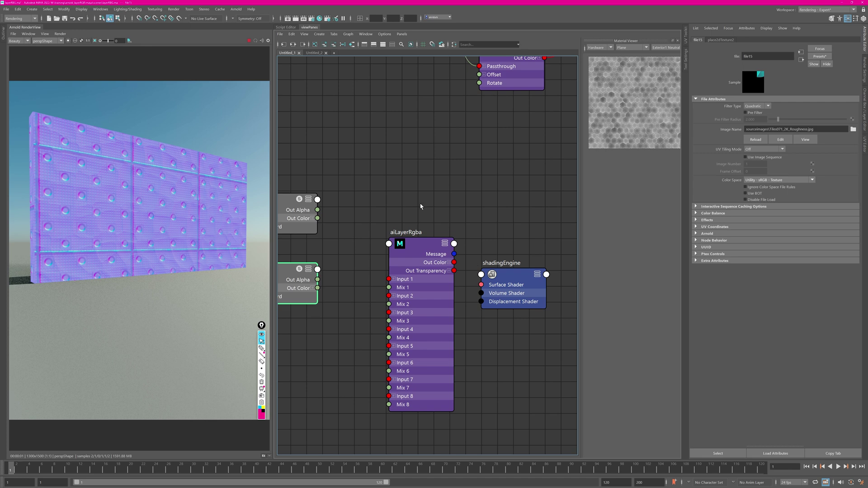
# Connect the surface imperfections texture's Out Color to Input 1 and the tile roughness texture's Out Color to Input 2 of the new aiLayerRgba
pyautogui.keyDown('alt'); pyautogui.moveTo(410, 210); pyautogui.dragTo(461, 193, button='middle'); pyautogui.keyUp('alt')
pyautogui.moveTo(368, 202); pyautogui.dragTo(440, 280)
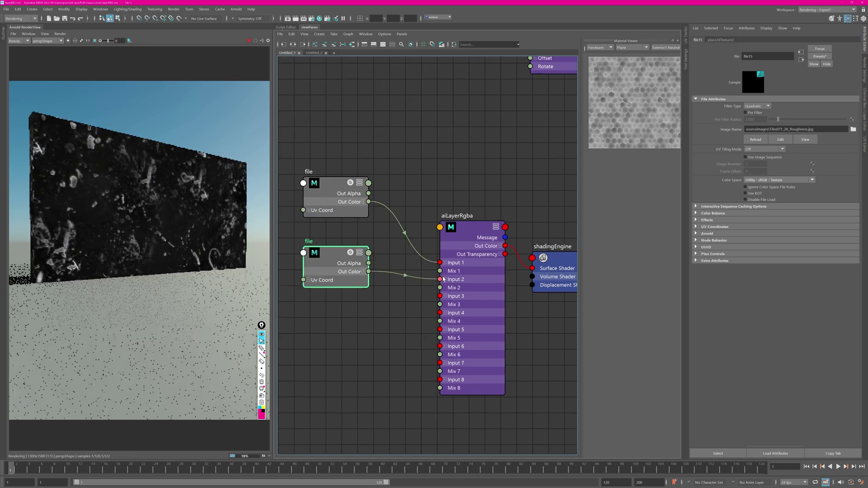
pyautogui.click(468, 234)
pyautogui.click(320, 183)
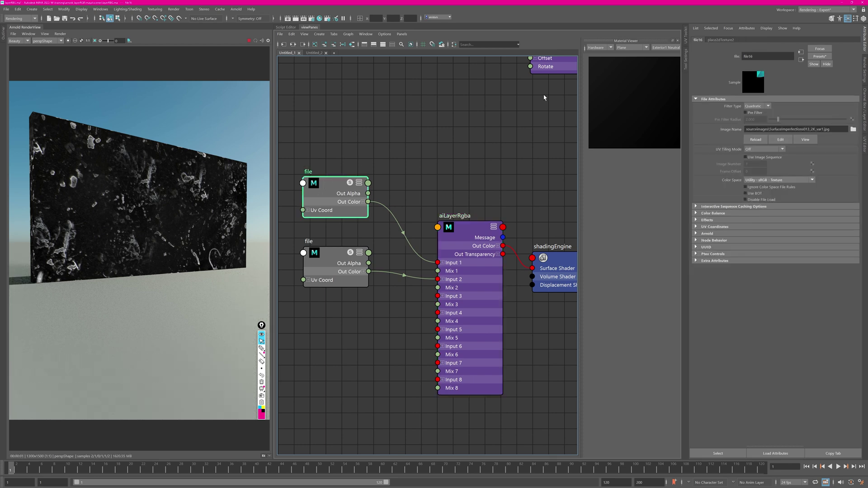
# Enable Layer 2 of aiLayerRgba3, toggle Layer 1 off and on, and test Layer 1's Mix slider, ending at 1.000
pyautogui.click(472, 244)
pyautogui.click(746, 156)
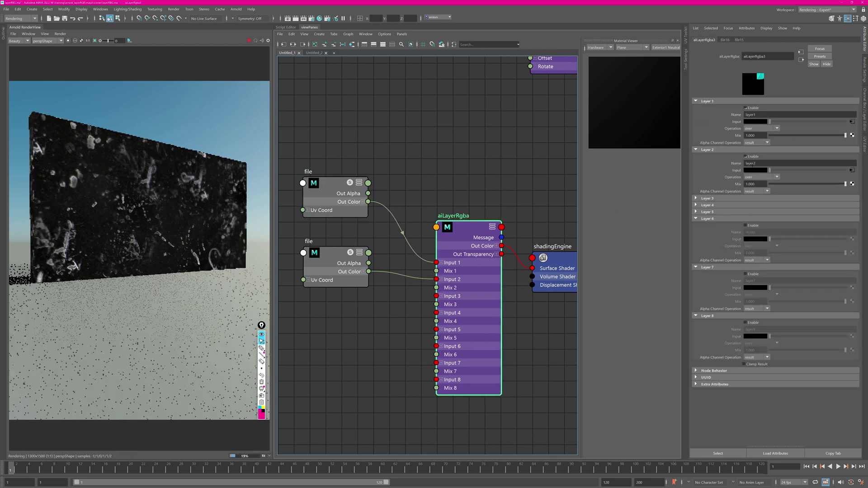
pyautogui.click(756, 109)
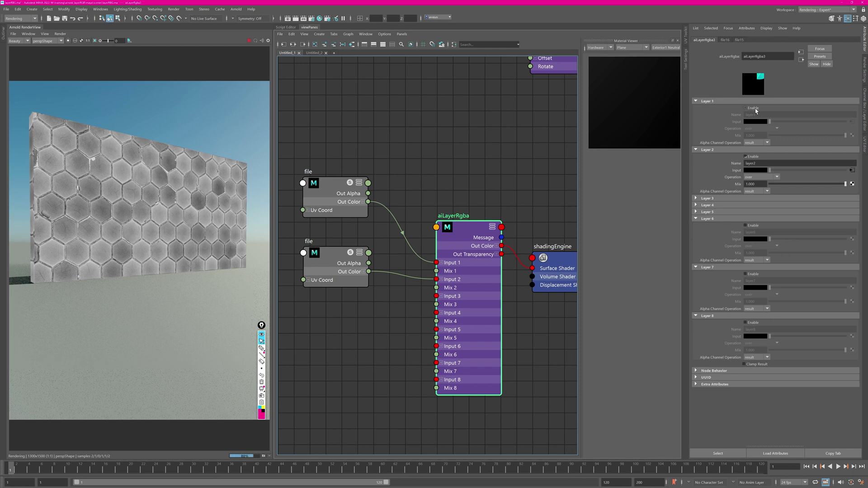
pyautogui.click(755, 107)
pyautogui.moveTo(846, 135); pyautogui.dragTo(865, 134)
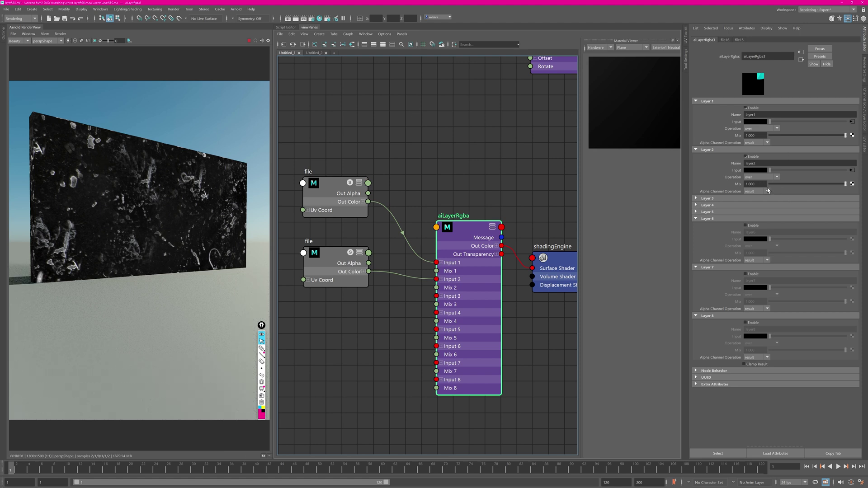
# Set Layer 2's Operation to max in aiLayerRgba3
pyautogui.click(776, 178)
pyautogui.scroll(2, 778, 228)
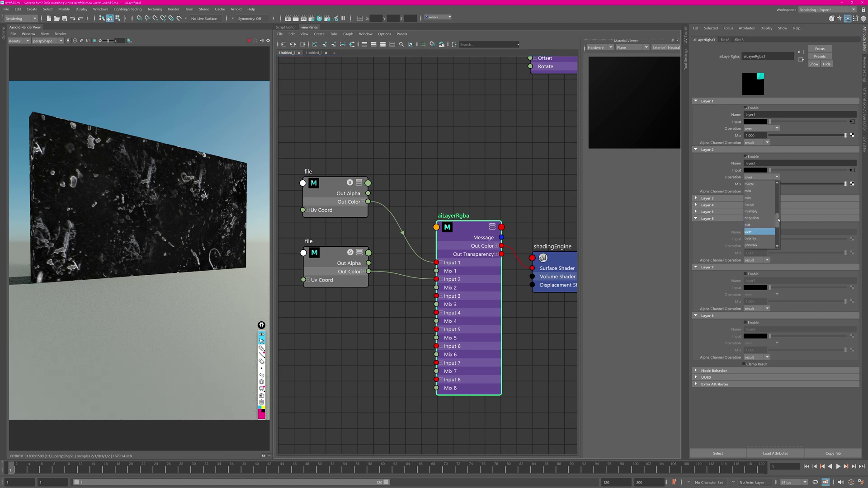
pyautogui.click(752, 190)
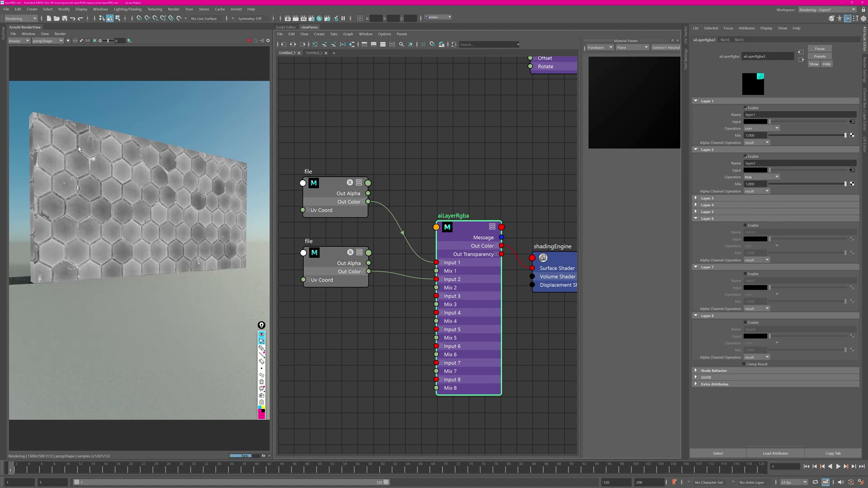
# Set Layer 2's Operation to plus and test Layer 1's Mix slider, ending at 1.000
pyautogui.click(776, 177)
pyautogui.moveTo(778, 222); pyautogui.dragTo(778, 225)
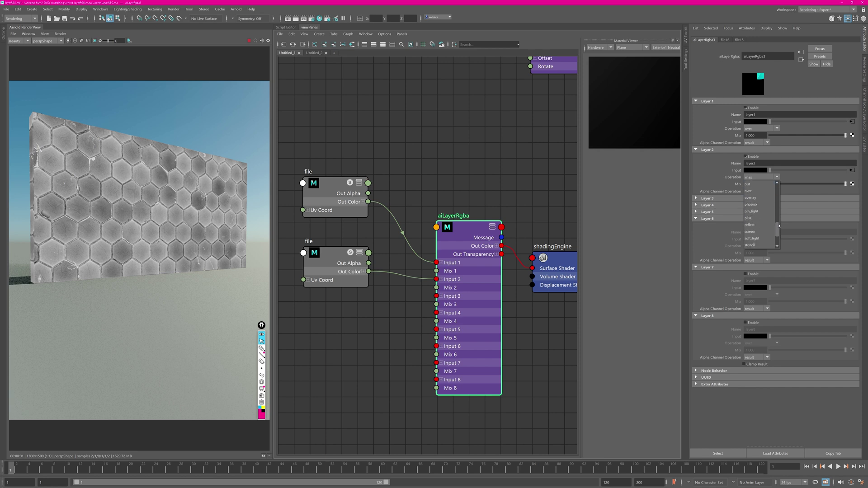
pyautogui.click(758, 223)
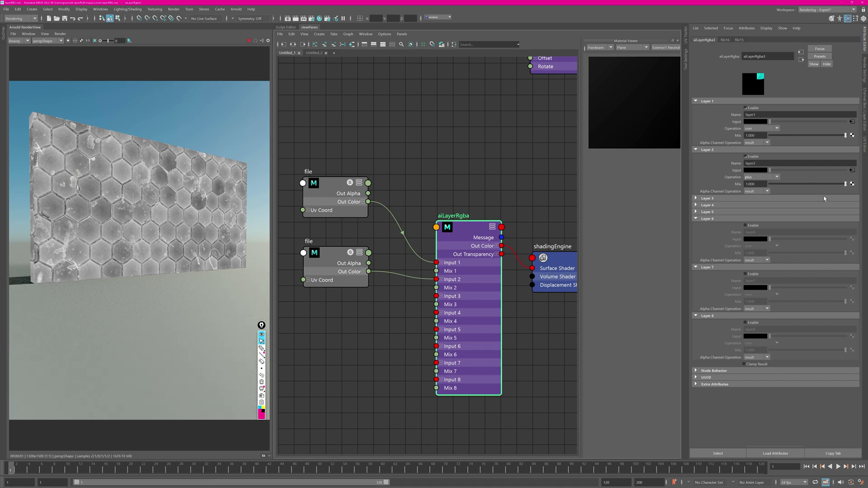
pyautogui.moveTo(845, 135)
pyautogui.mouseDown()
pyautogui.moveTo(805, 135)
pyautogui.moveTo(844, 135)
pyautogui.mouseUp()
# Return to aiLayerRgba1, mark Layer 1 with a pink A, annotate Layer 2 in another pen color, and erase the marks
pyautogui.scroll(-3, 506, 175)
pyautogui.keyDown('alt'); pyautogui.moveTo(501, 130); pyautogui.dragTo(472, 300, button='middle'); pyautogui.keyUp('alt')
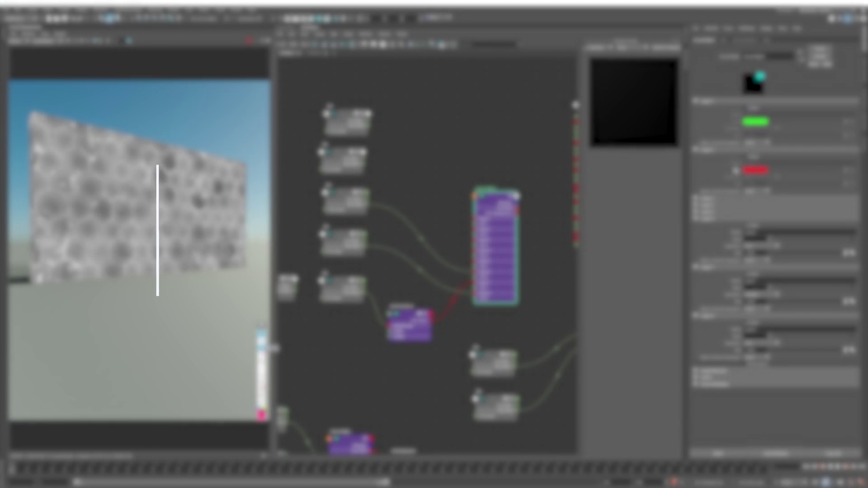
pyautogui.moveTo(699, 136); pyautogui.dragTo(710, 113)
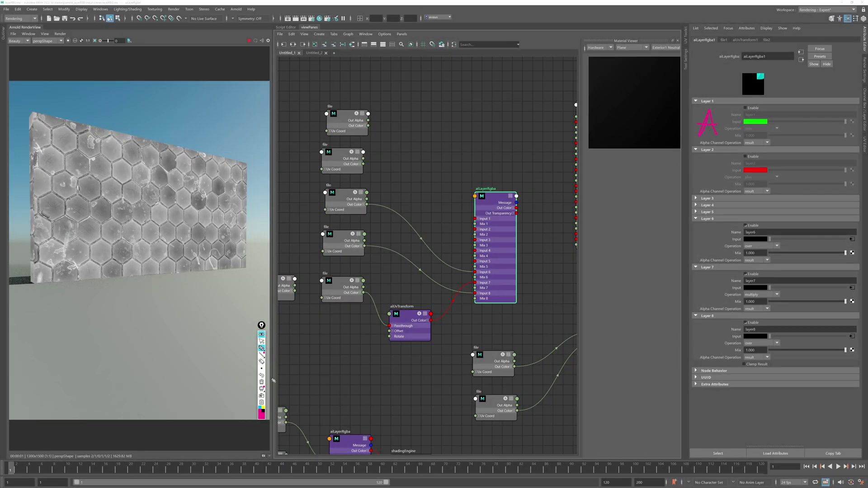
pyautogui.click(262, 409)
pyautogui.moveTo(699, 170)
pyautogui.mouseDown()
pyautogui.moveTo(707, 171)
pyautogui.moveTo(696, 183)
pyautogui.mouseUp()
pyautogui.click(261, 382)
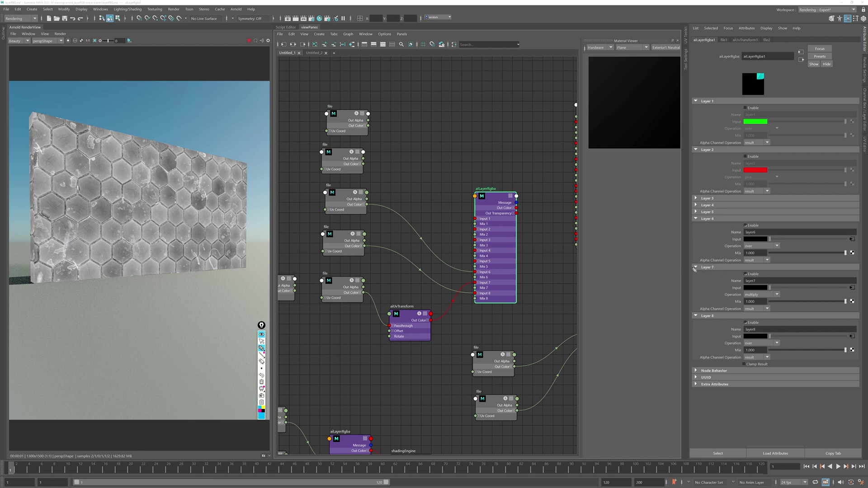
# Outline Layers 1 to 6 in blue as A, mark Layer 7 as B, circle Layer 6's Mix, and erase the annotations
pyautogui.moveTo(690, 270)
pyautogui.mouseDown()
pyautogui.moveTo(773, 135)
pyautogui.moveTo(695, 143)
pyautogui.moveTo(698, 244)
pyautogui.moveTo(721, 251)
pyautogui.mouseUp()
pyautogui.moveTo(711, 237); pyautogui.dragTo(737, 241)
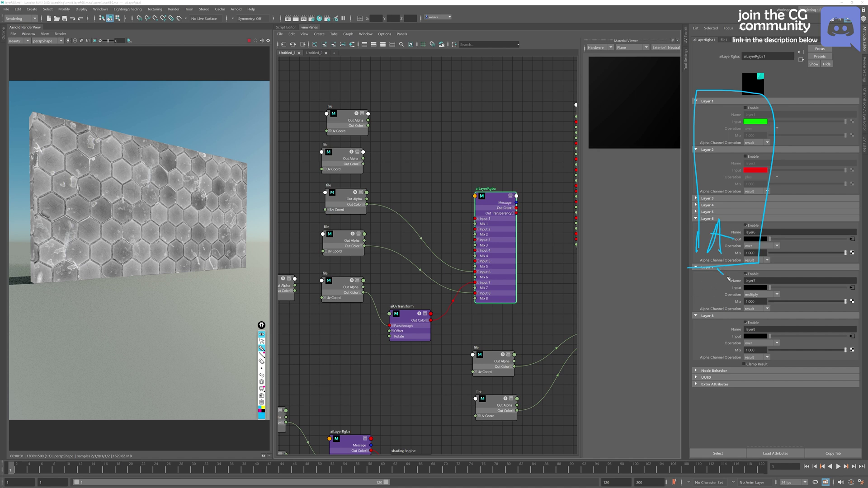
pyautogui.moveTo(723, 284); pyautogui.dragTo(705, 308)
pyautogui.moveTo(768, 261)
pyautogui.mouseDown()
pyautogui.moveTo(750, 267)
pyautogui.moveTo(726, 255)
pyautogui.mouseUp()
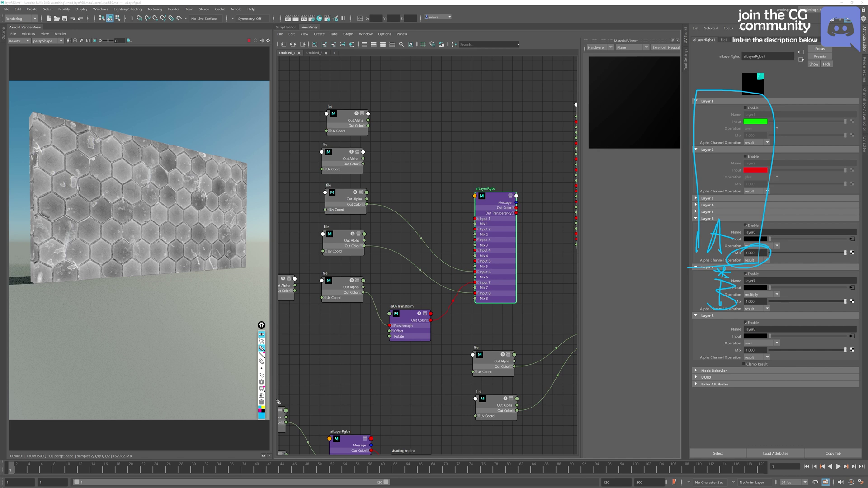
pyautogui.click(261, 382)
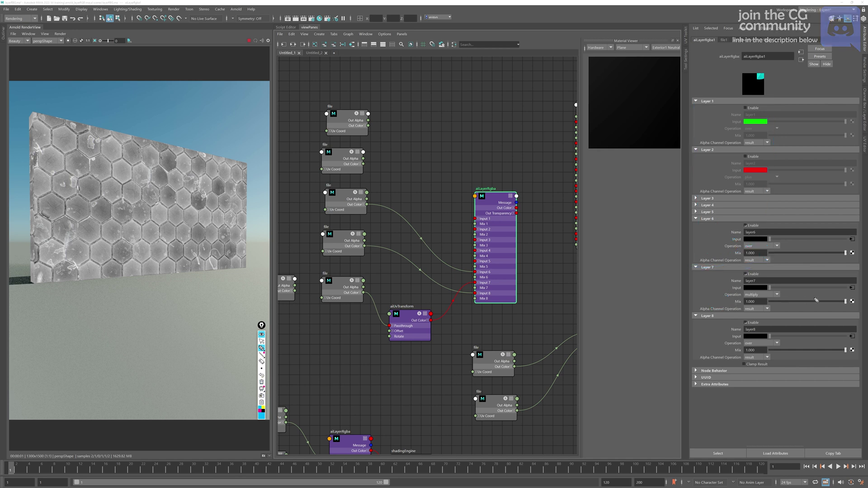
pyautogui.click(261, 341)
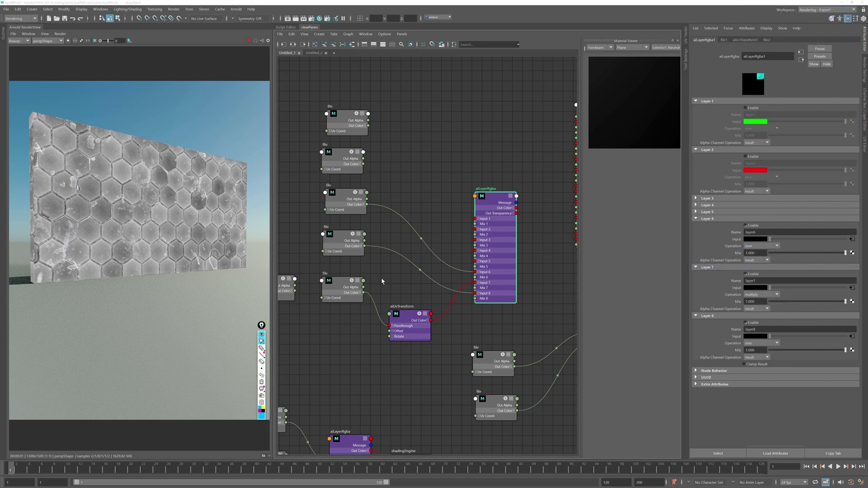